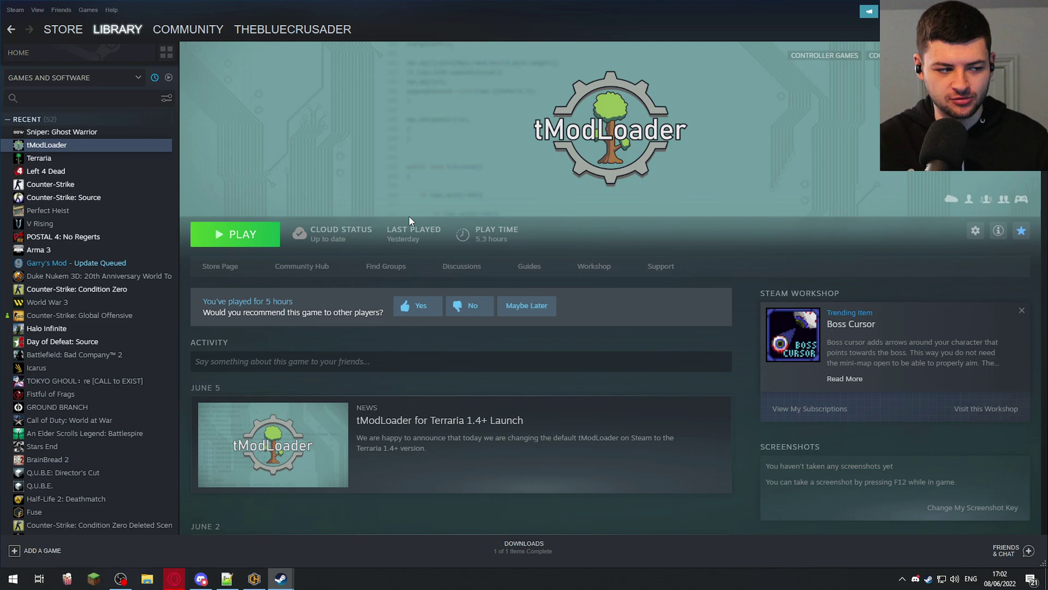
# - Start the tModLoader install with Install now on its Steam store page
pyautogui.click(226, 267)
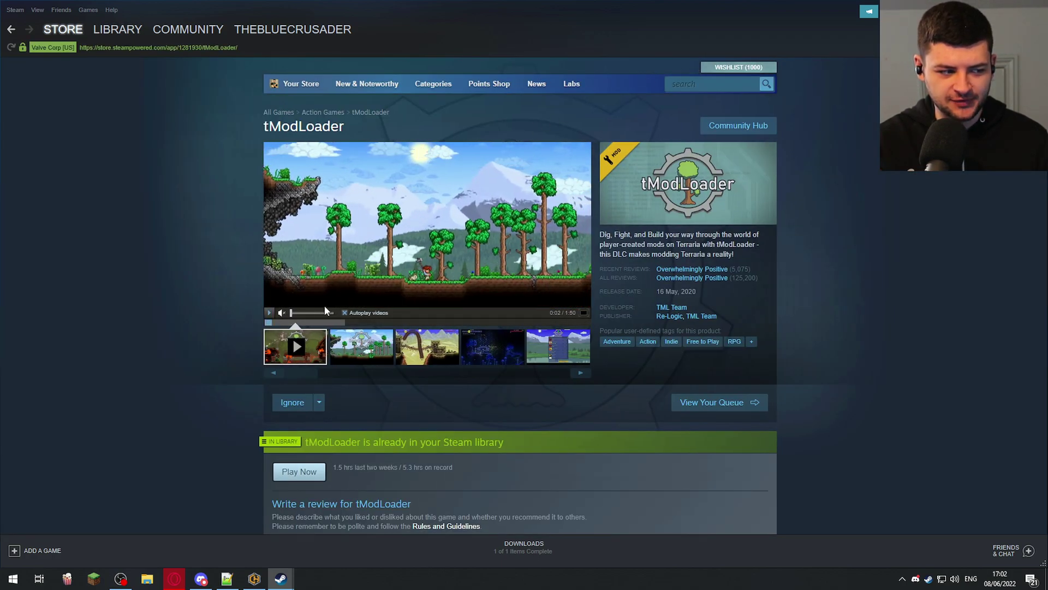
pyautogui.scroll(-6, 374, 258)
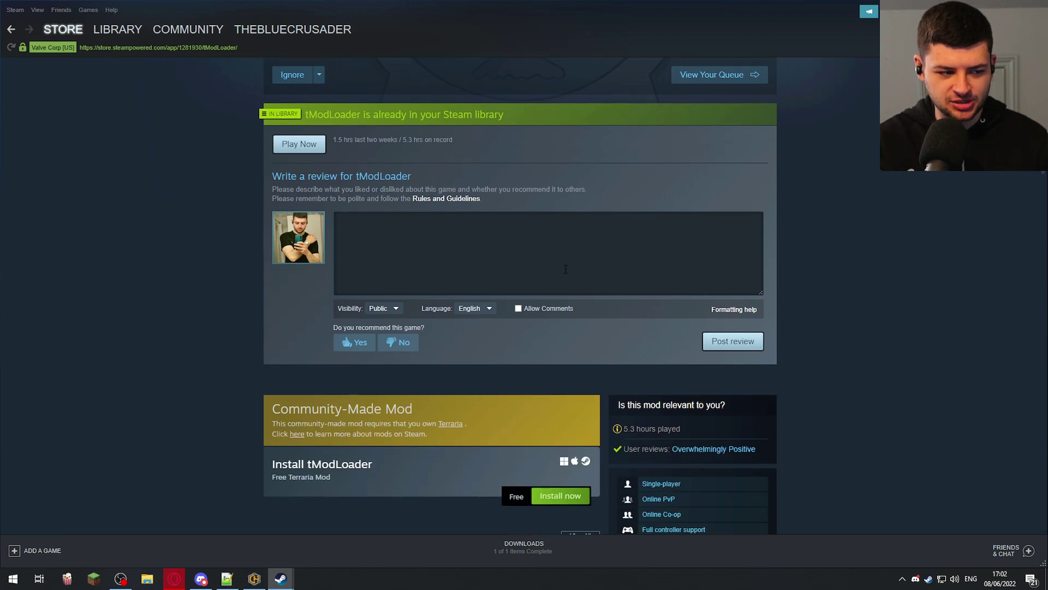
pyautogui.scroll(-2, 564, 271)
pyautogui.click(563, 387)
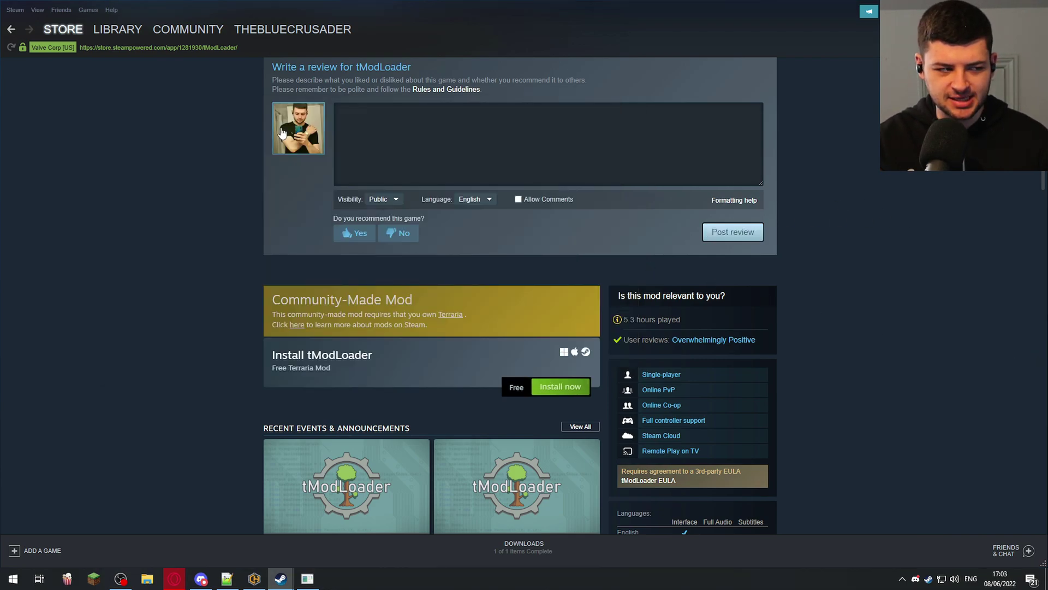
# - Browse tModLoader's local files through Manage in the Steam library entry
pyautogui.click(121, 31)
pyautogui.rightClick(74, 134)
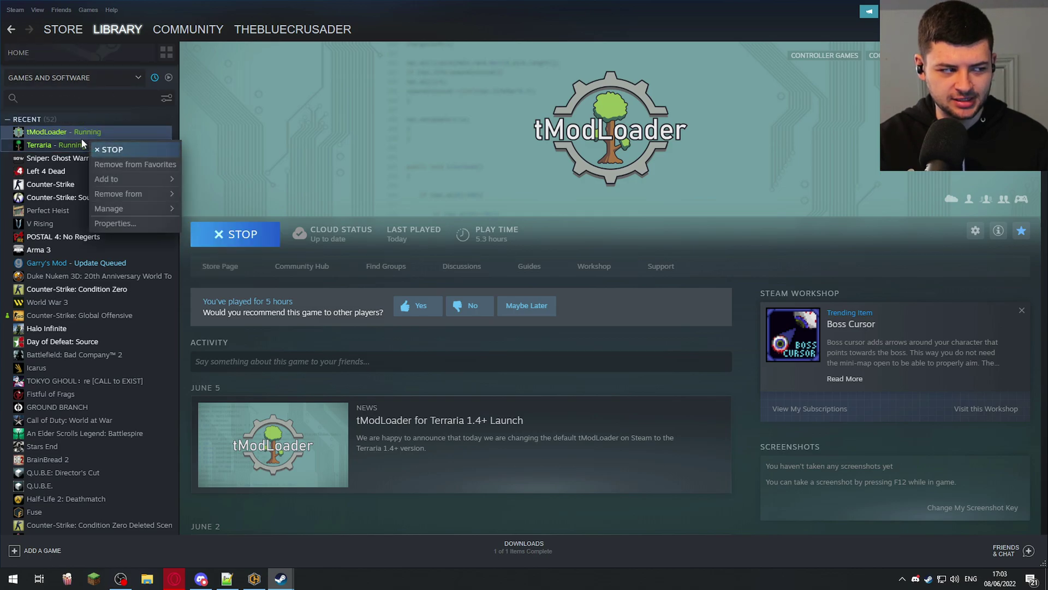
pyautogui.moveTo(104, 199)
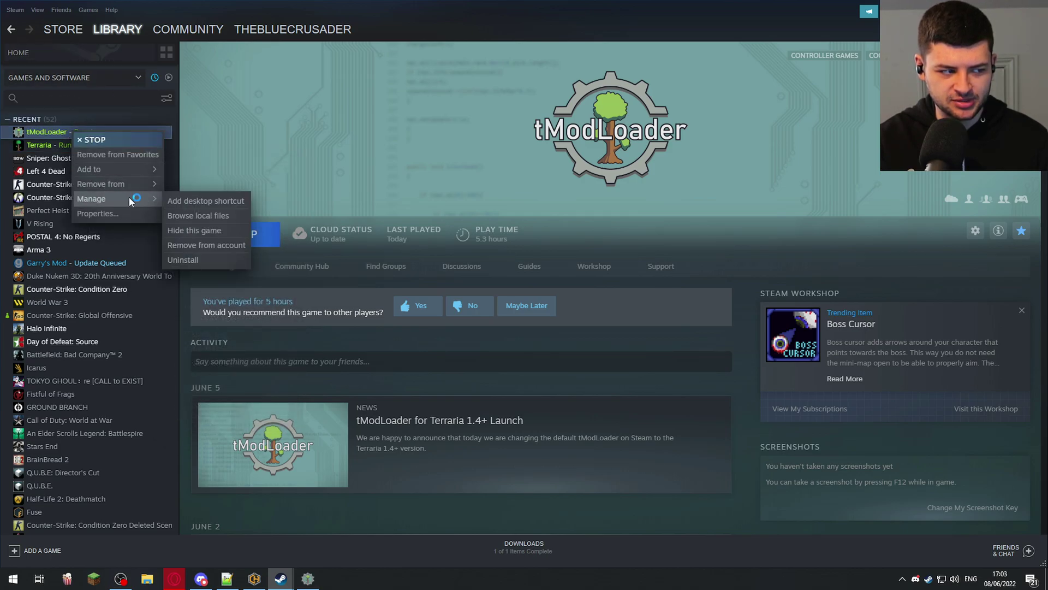
pyautogui.click(192, 212)
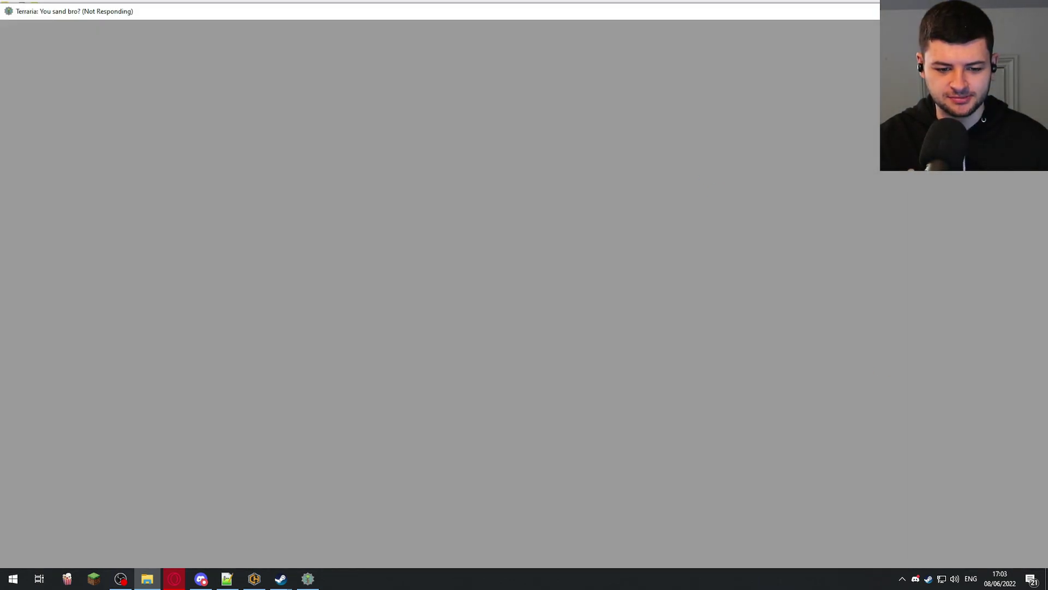
# - Switch back from the loading game and open Workshop from the main menu
pyautogui.hotkey('alt', 'Tab')
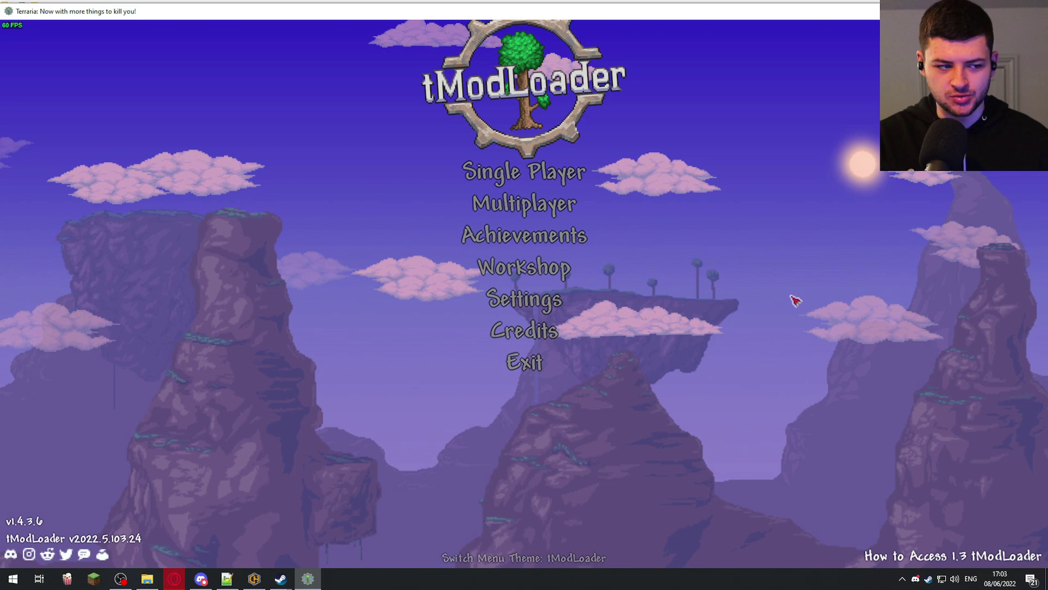
pyautogui.click(572, 267)
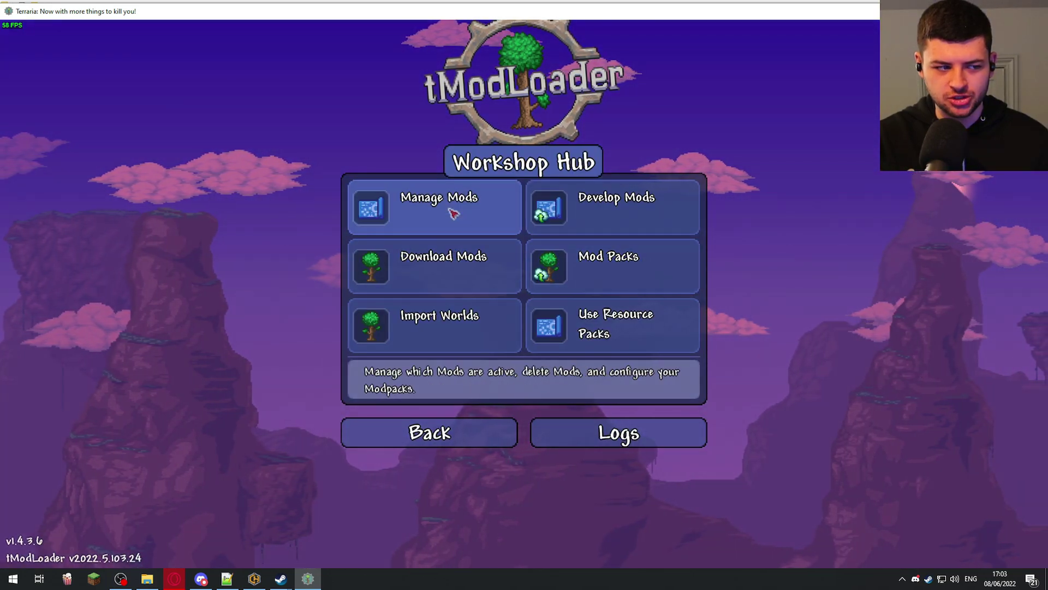
# - Look through the installed mods list and the online mod browser
pyautogui.click(452, 212)
pyautogui.scroll(-5, 475, 338)
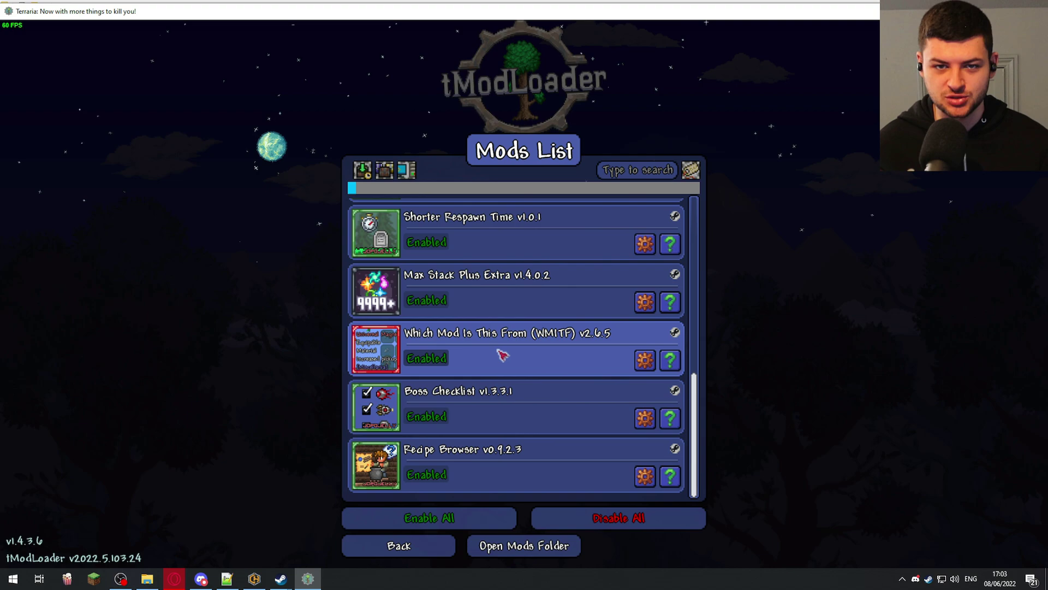
pyautogui.click(414, 552)
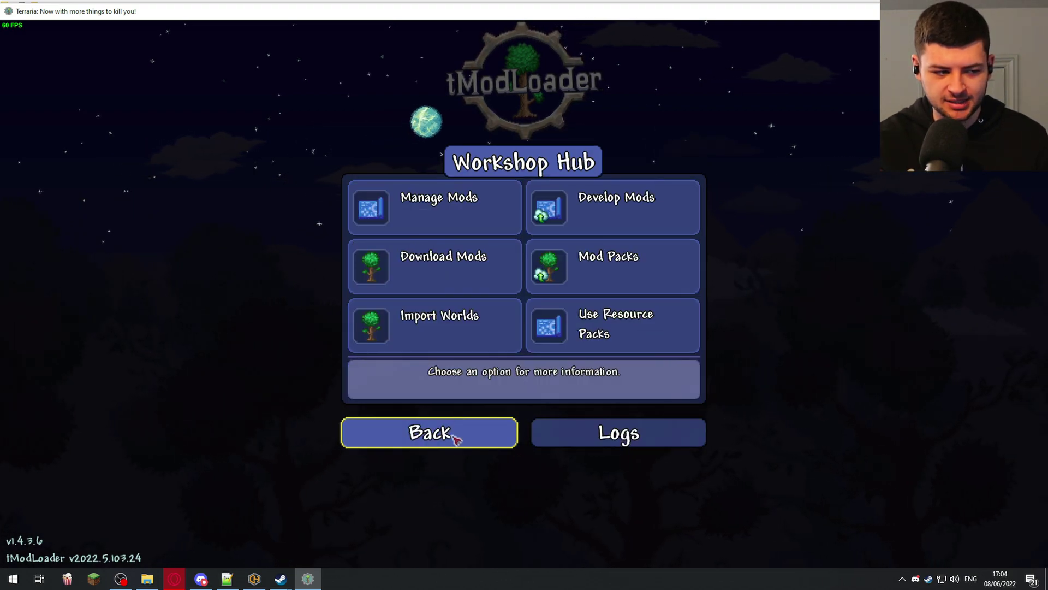
pyautogui.click(499, 266)
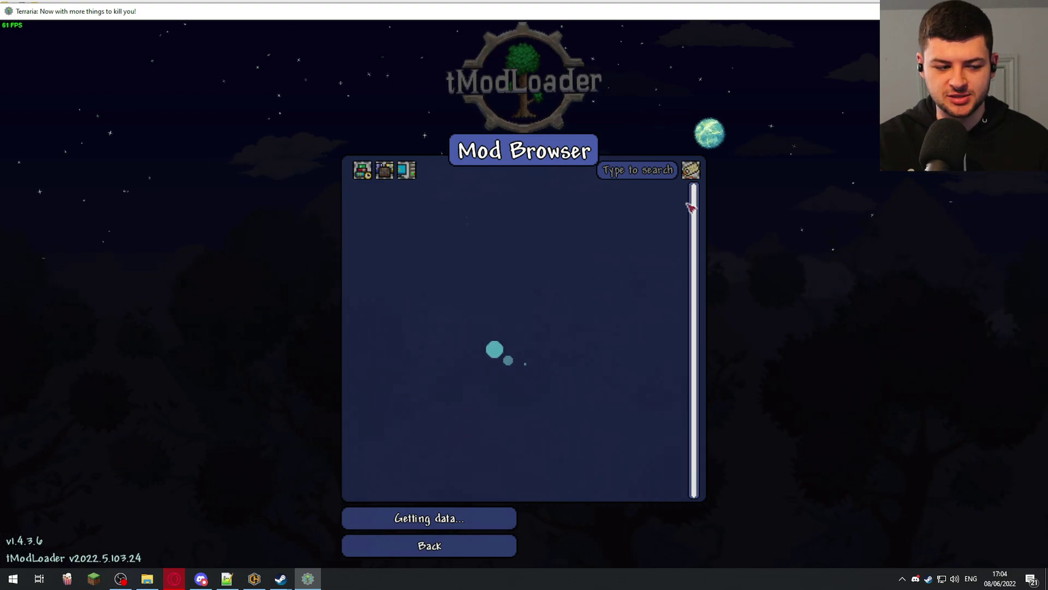
pyautogui.click(473, 547)
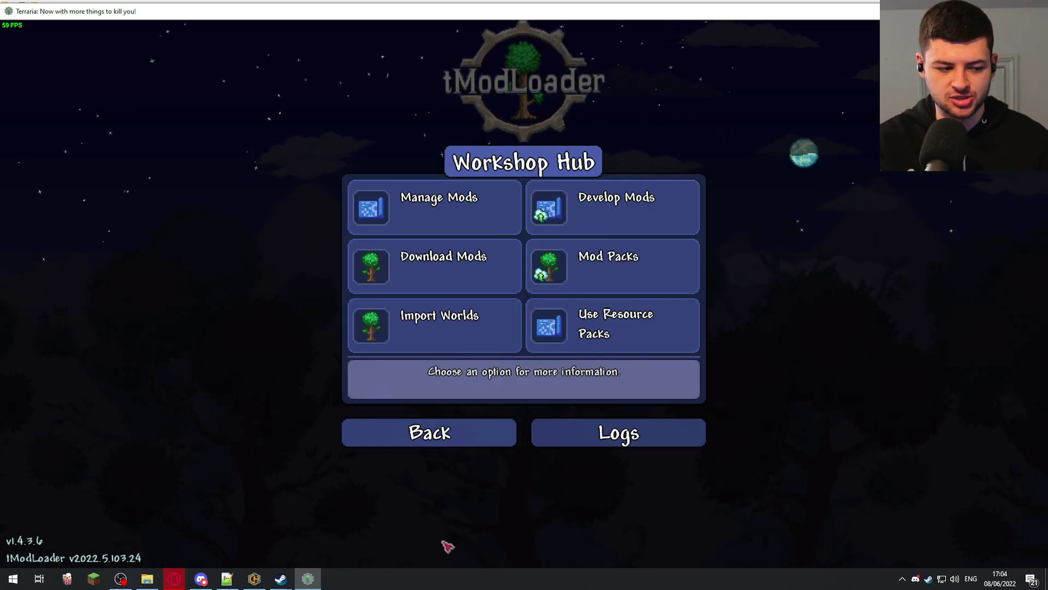
# - Return to the main menu and choose Multiplayer > Host & Play
pyautogui.click(470, 437)
pyautogui.click(532, 213)
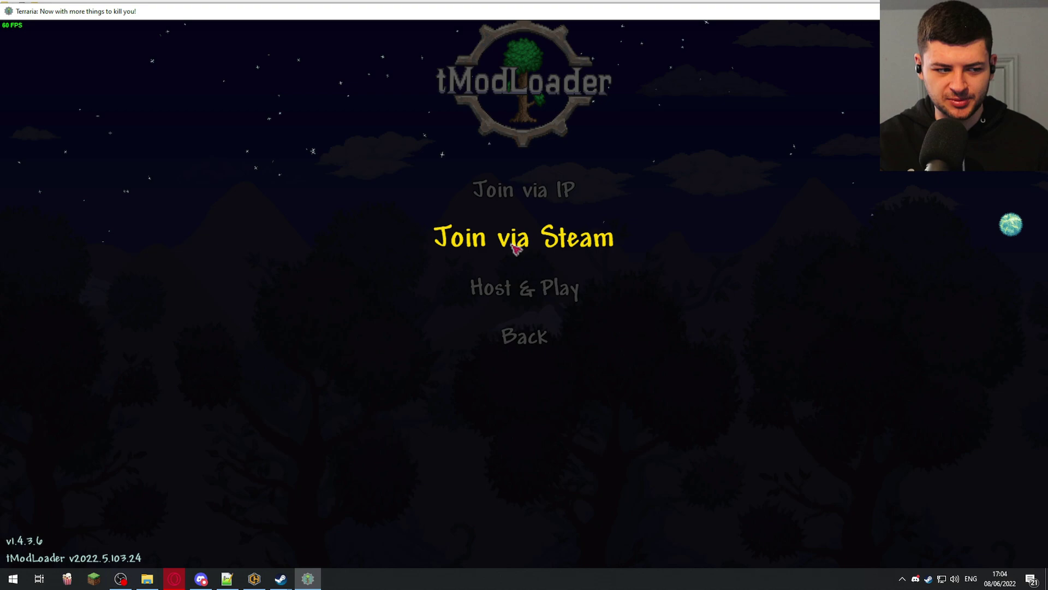
pyautogui.click(519, 293)
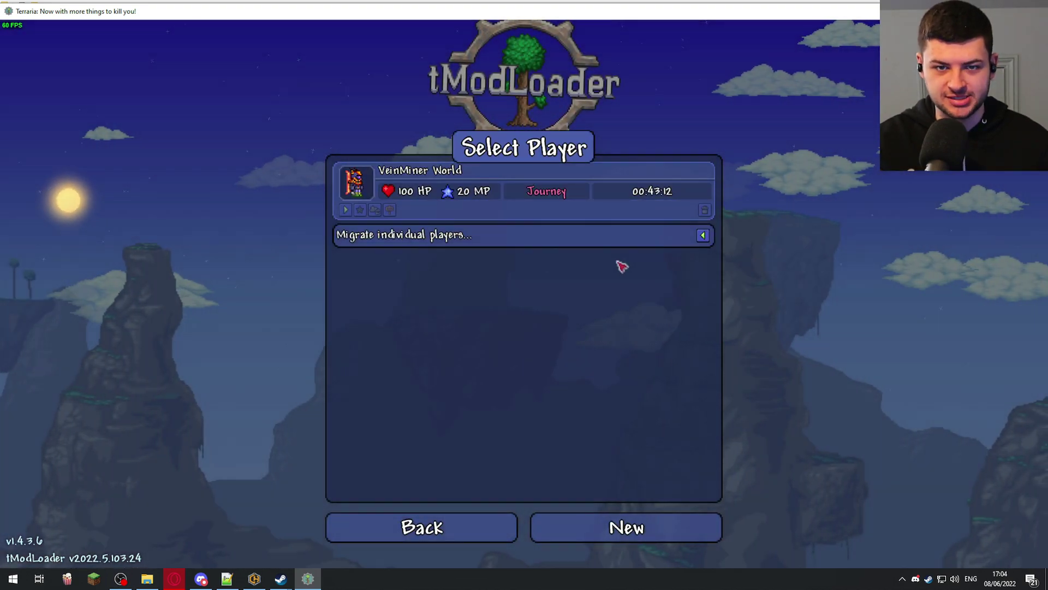
# - Pick the VeinMiner World character and the world to host
pyautogui.click(348, 211)
pyautogui.click(349, 211)
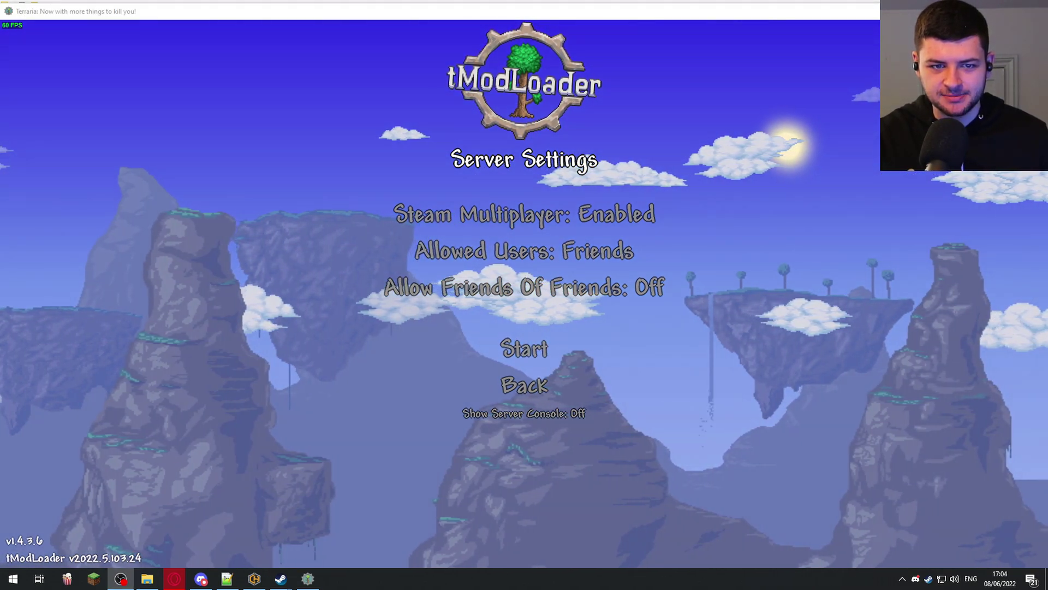
pyautogui.click(736, 117)
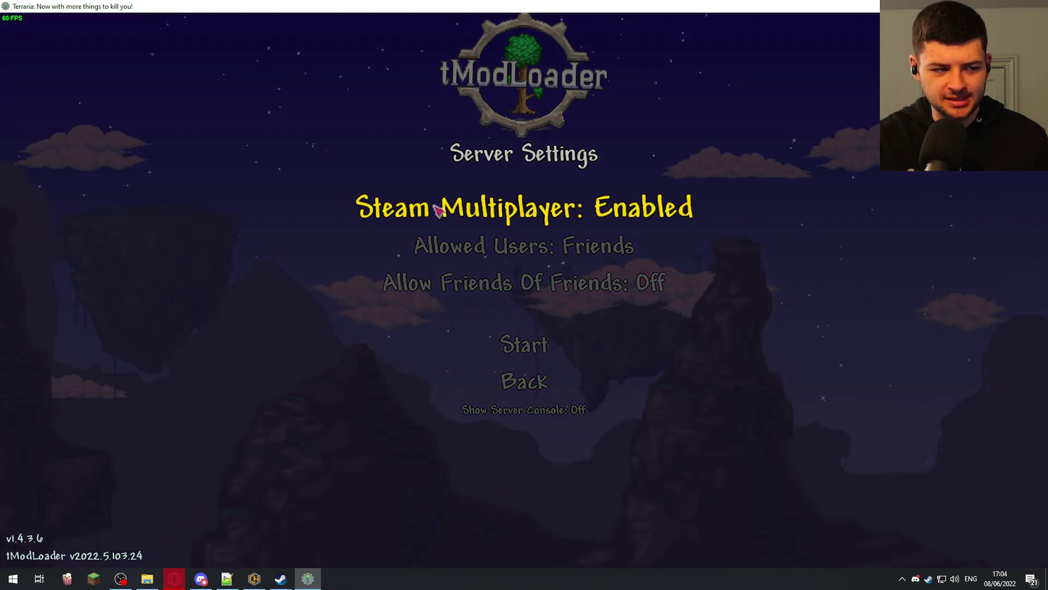
# - Start hosting with Steam Multiplayer Disabled, Show Server Console On, and no password
pyautogui.click(573, 213)
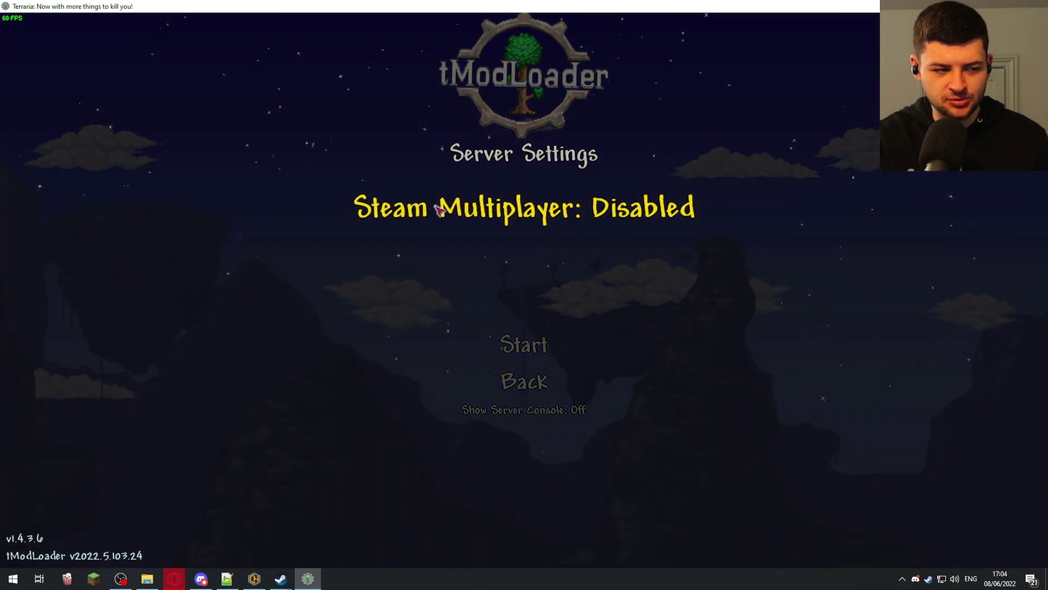
pyautogui.click(509, 209)
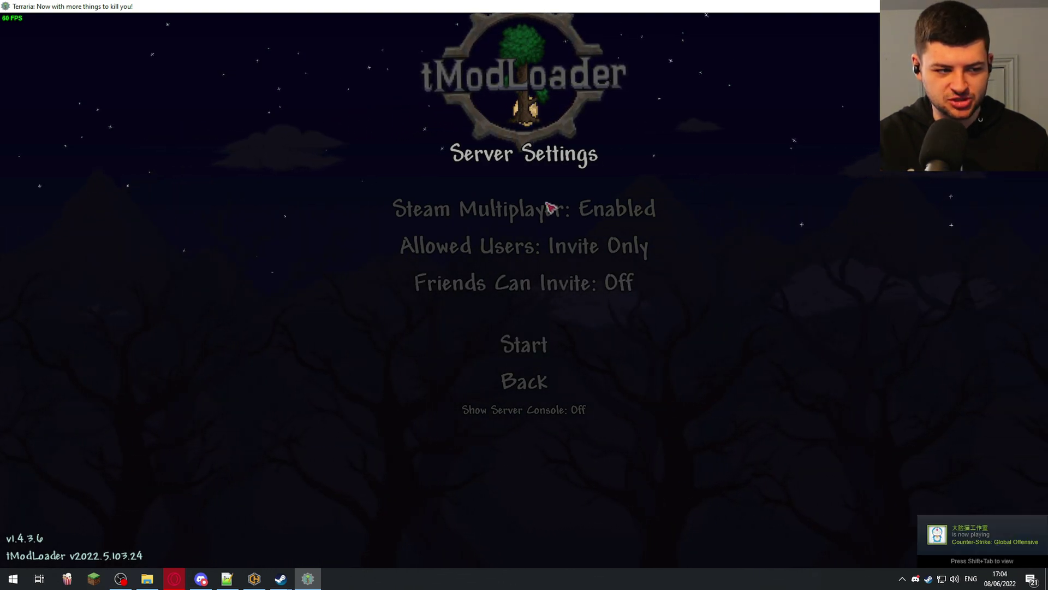
pyautogui.click(550, 208)
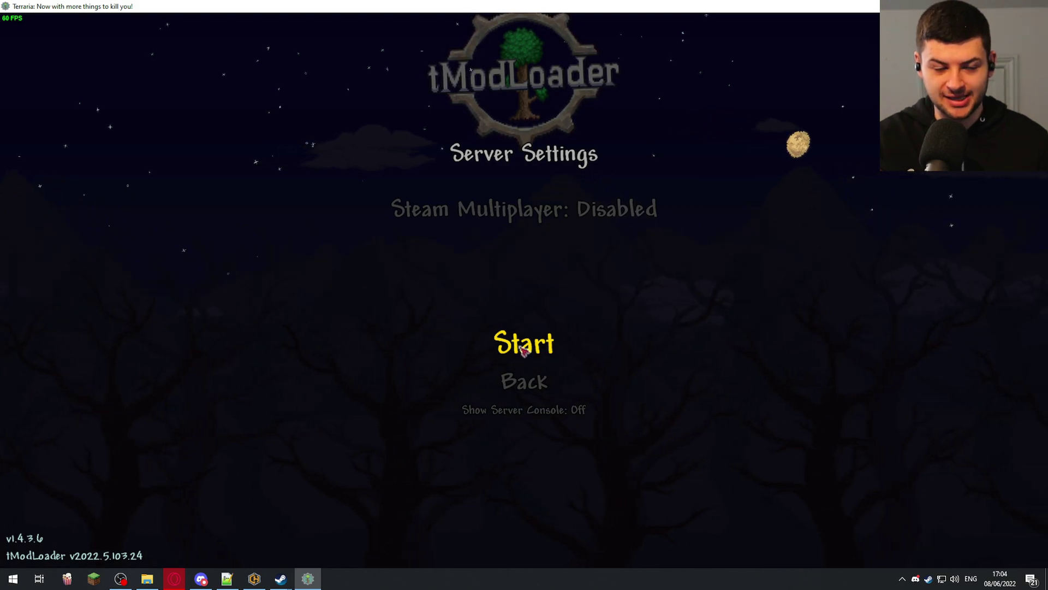
pyautogui.click(524, 410)
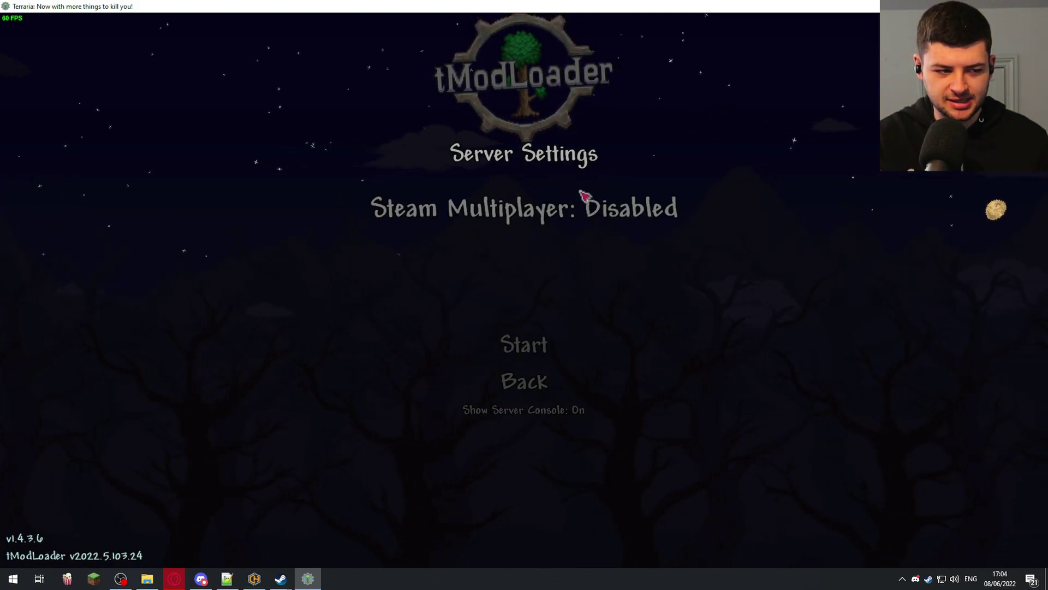
pyautogui.click(521, 349)
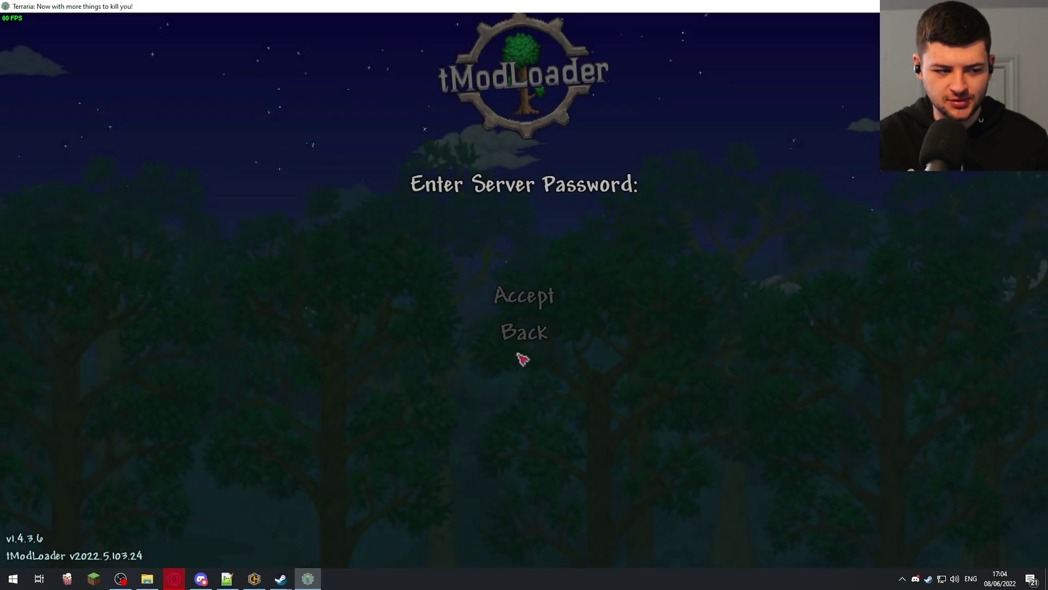
pyautogui.click(535, 299)
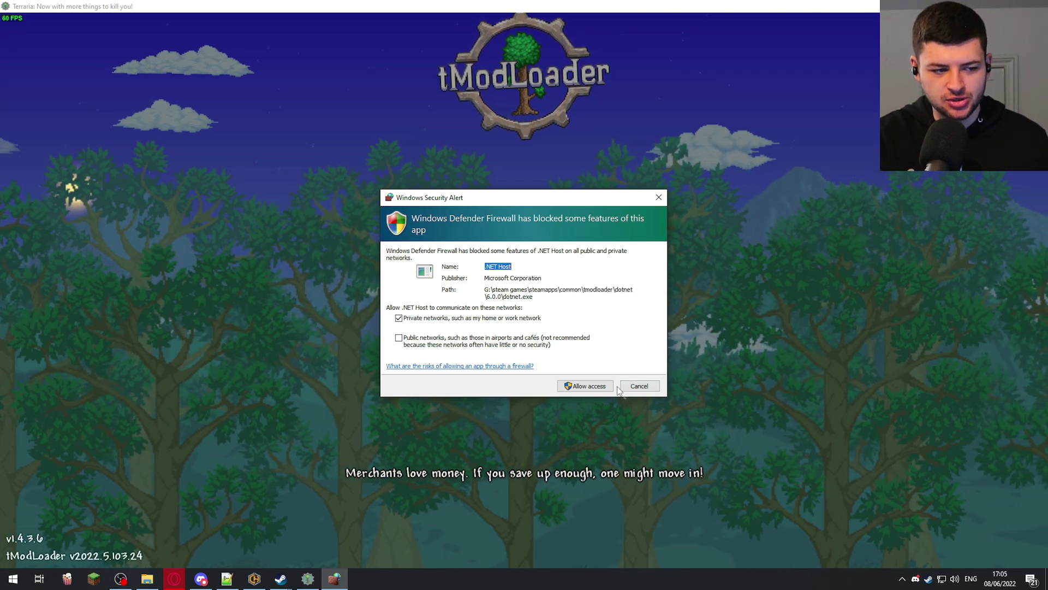
# - Dismiss the firewall alert and walk the character right onto the grassy hill
pyautogui.click(585, 385)
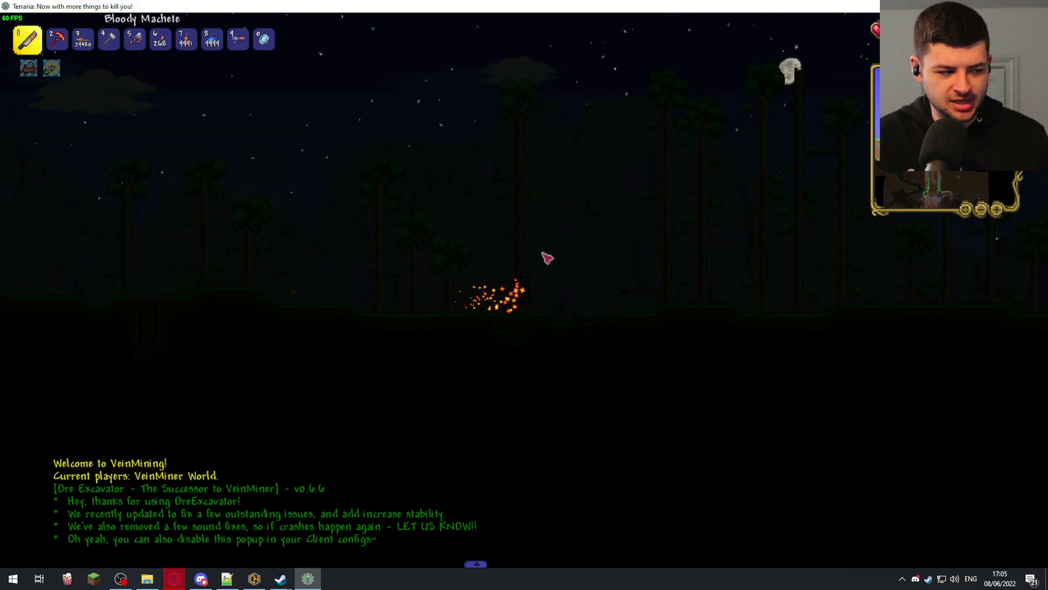
pyautogui.press('d')
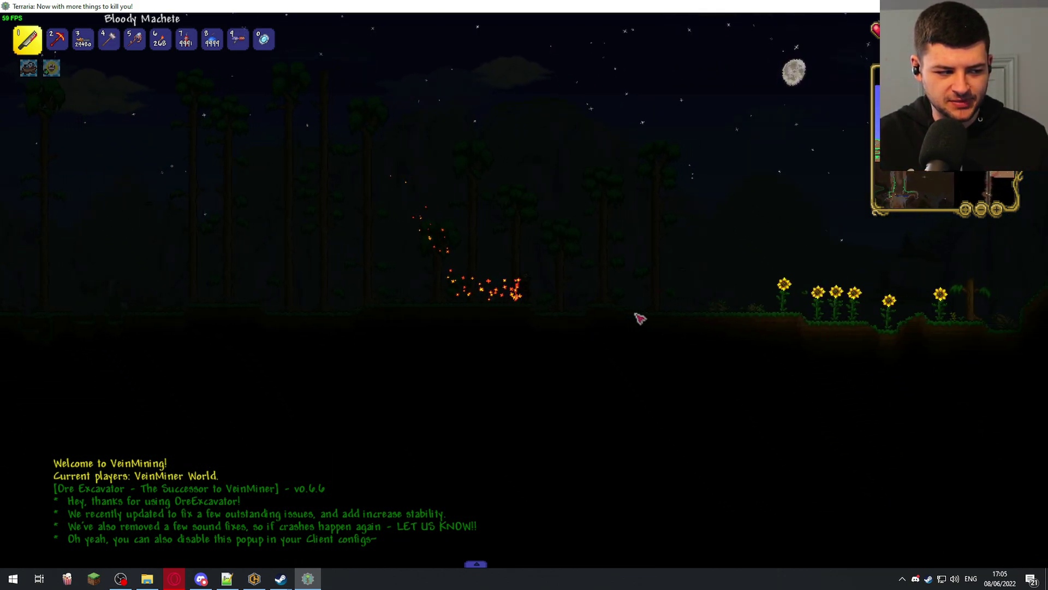
pyautogui.press('d')
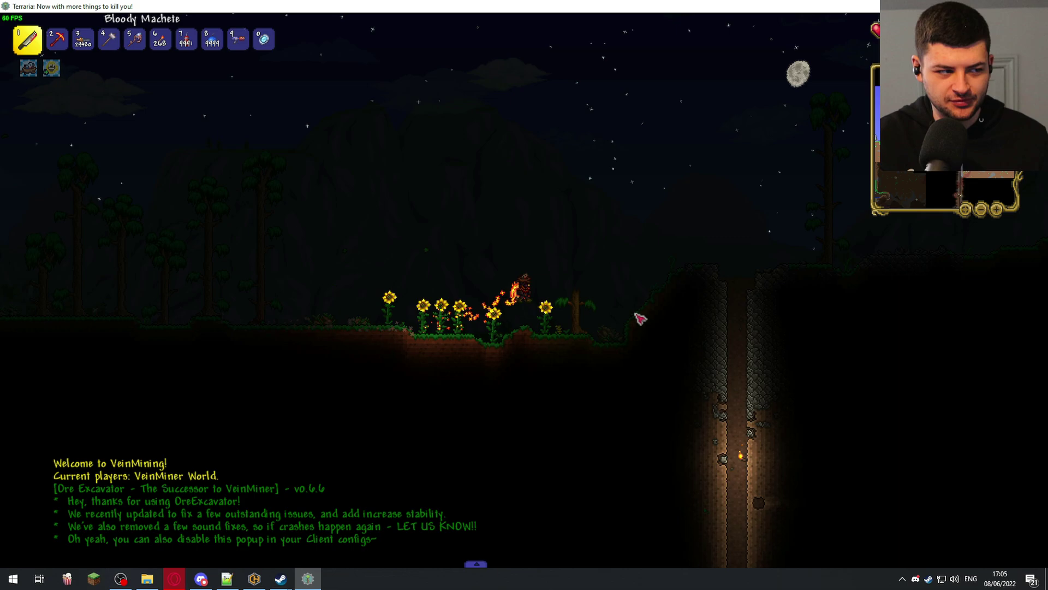
pyautogui.press('d')
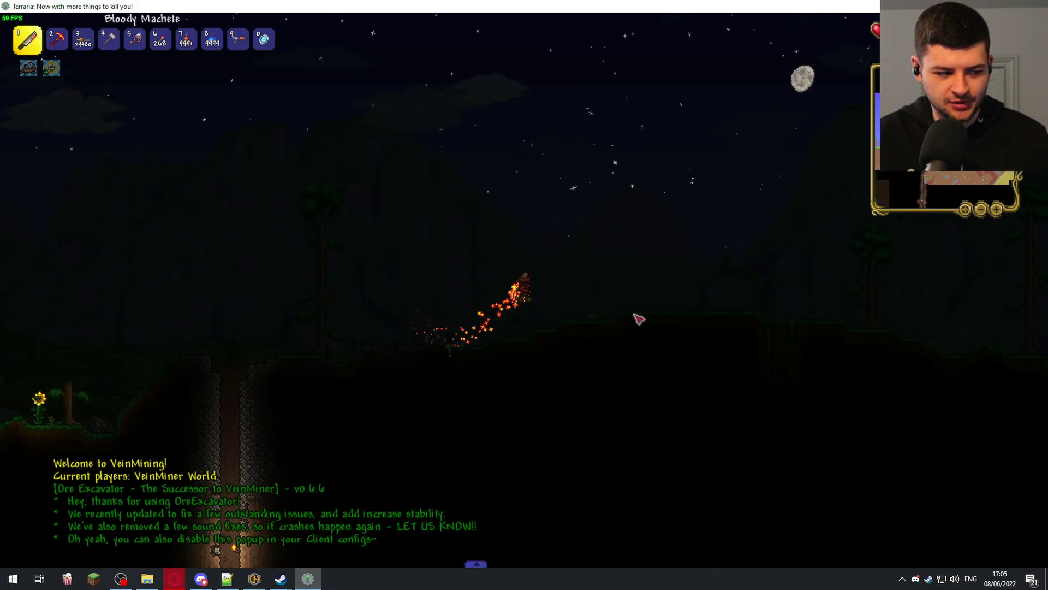
pyautogui.press('d')
pyautogui.press('space')
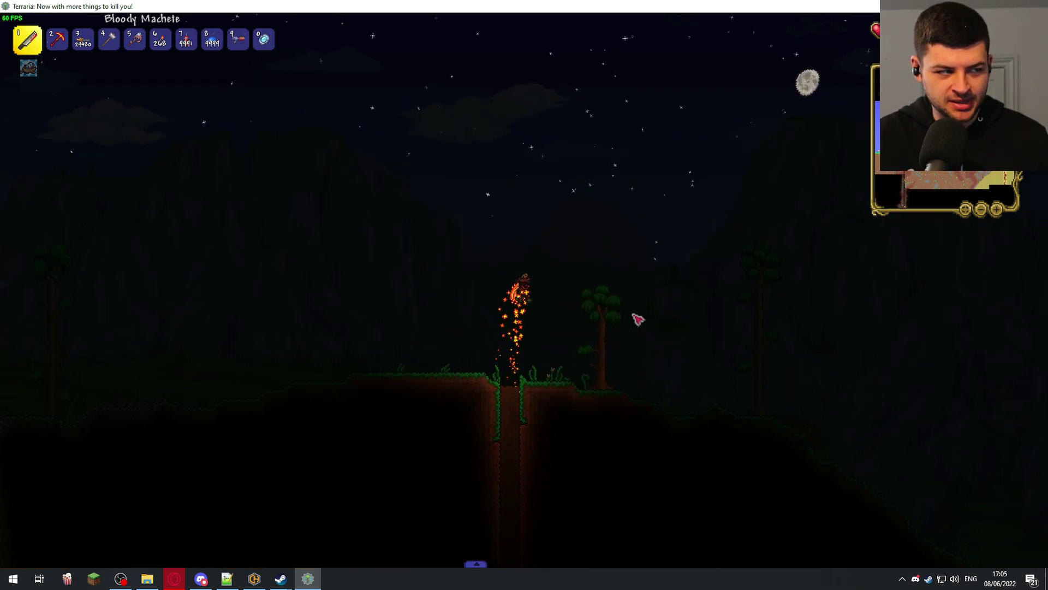
pyautogui.press('d')
# - Place a torch on the hill, return to the Bloody Machete, and open the inventory
pyautogui.scroll(-5, 640, 320)
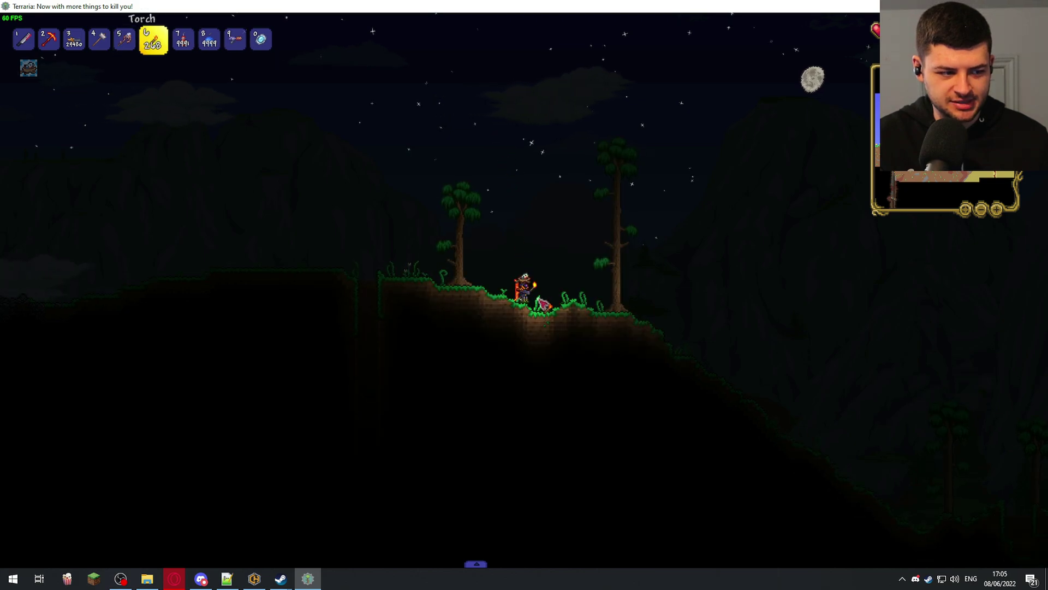
pyautogui.scroll(4, 543, 304)
pyautogui.press('a')
pyautogui.scroll(-4, 546, 303)
pyautogui.click(546, 304)
pyautogui.scroll(5, 563, 300)
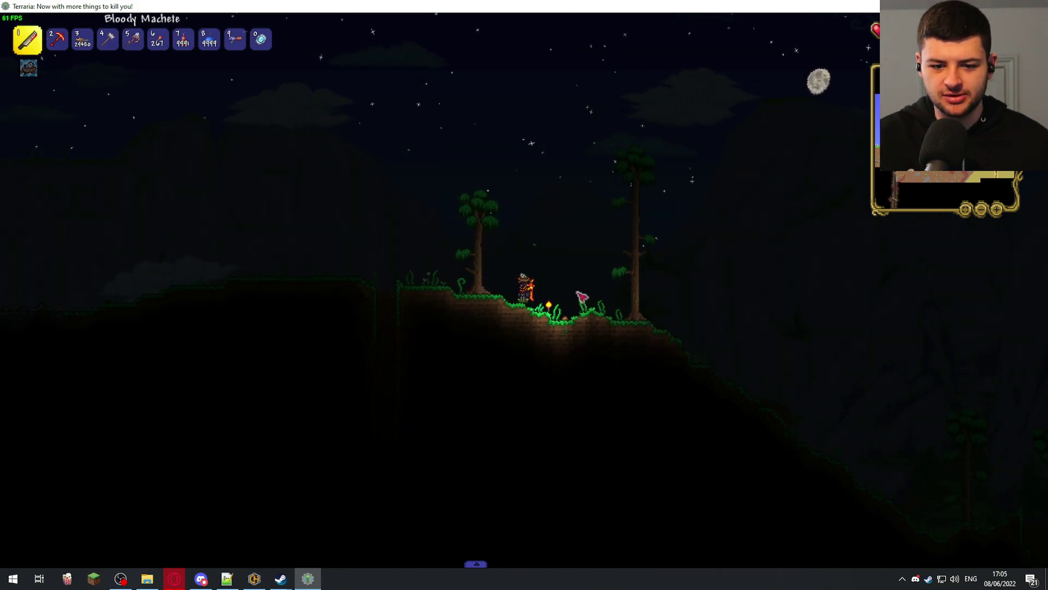
pyautogui.press('Escape')
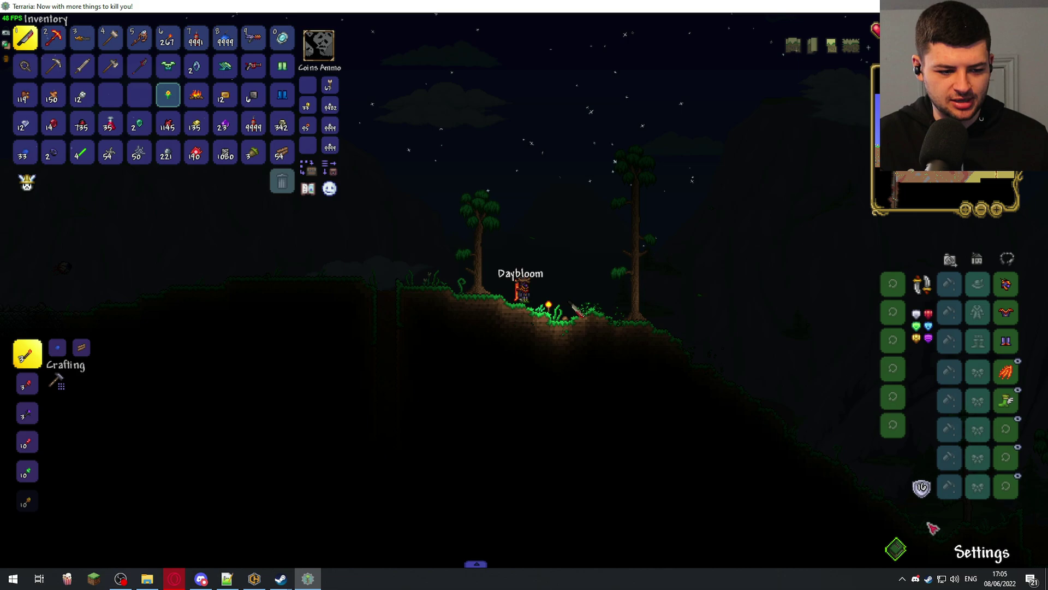
# - Save the world and exit to the main menu through Settings
pyautogui.click(932, 527)
pyautogui.click(429, 376)
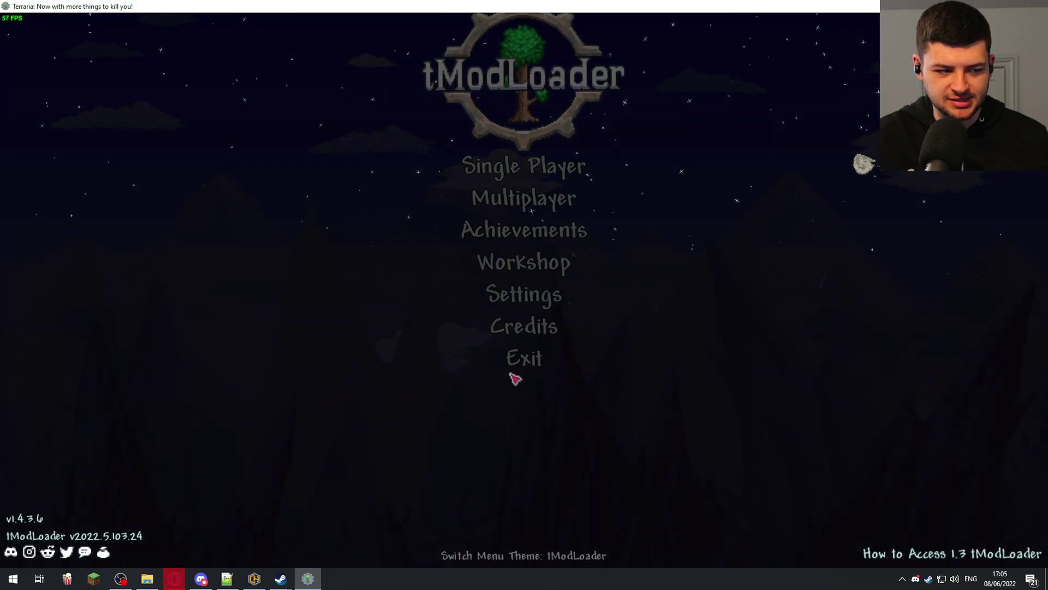
pyautogui.click(568, 202)
# - Open tModLoader's install folder from Steam, maximise it, and select start-tModLoaderServer.bat
pyautogui.hotkey('alt', 'Tab')
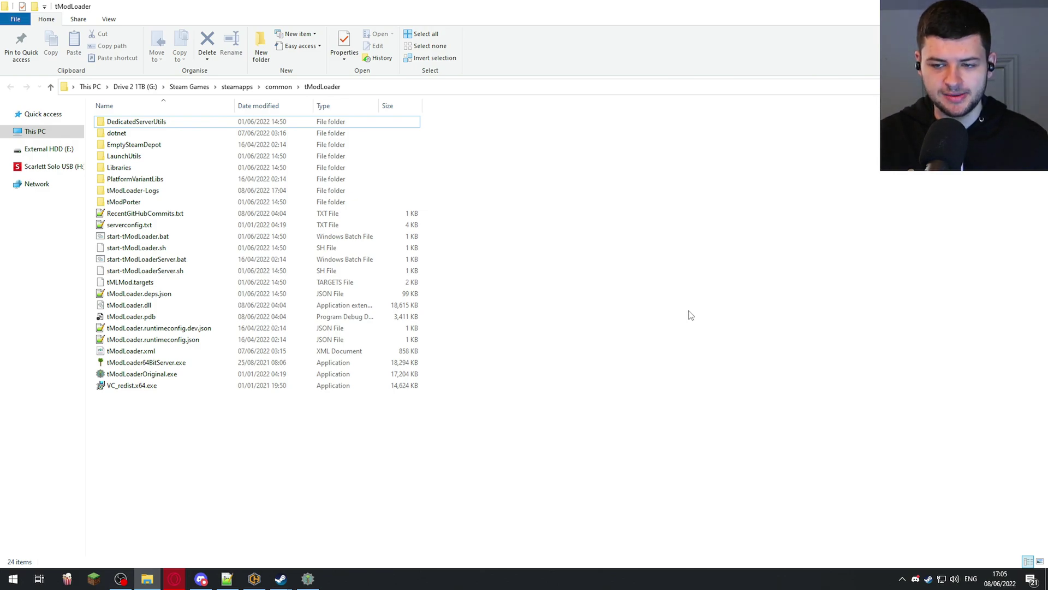
pyautogui.hotkey('alt', 'Tab')
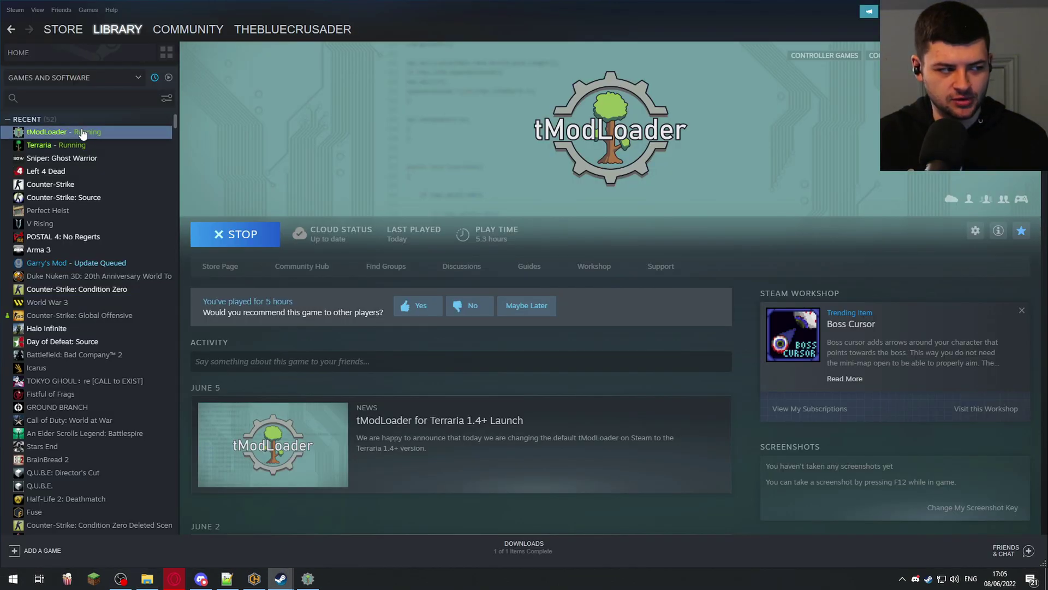
pyautogui.rightClick(82, 134)
pyautogui.moveTo(102, 195)
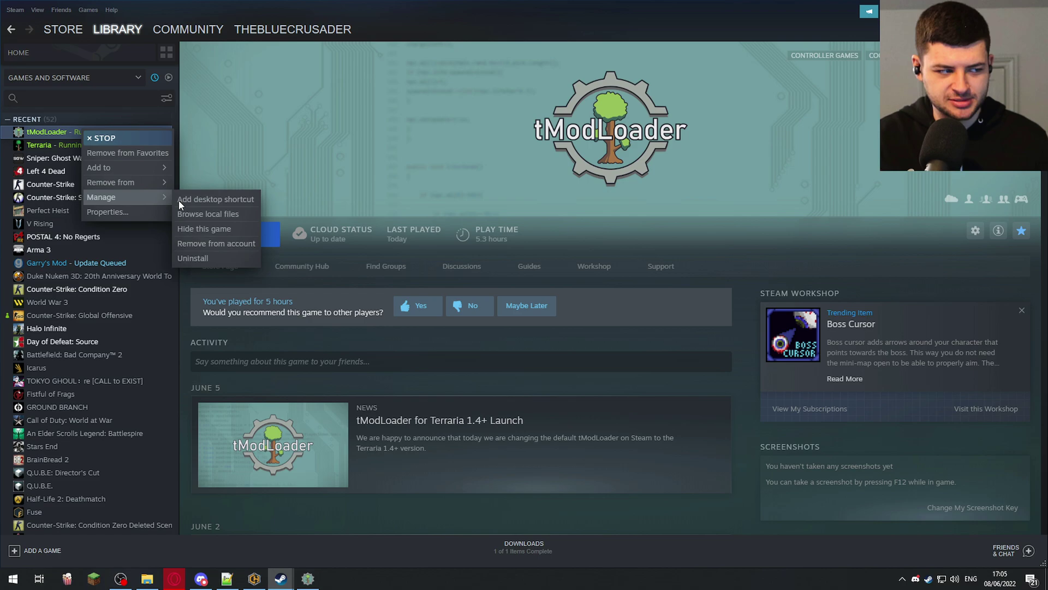
pyautogui.click(209, 214)
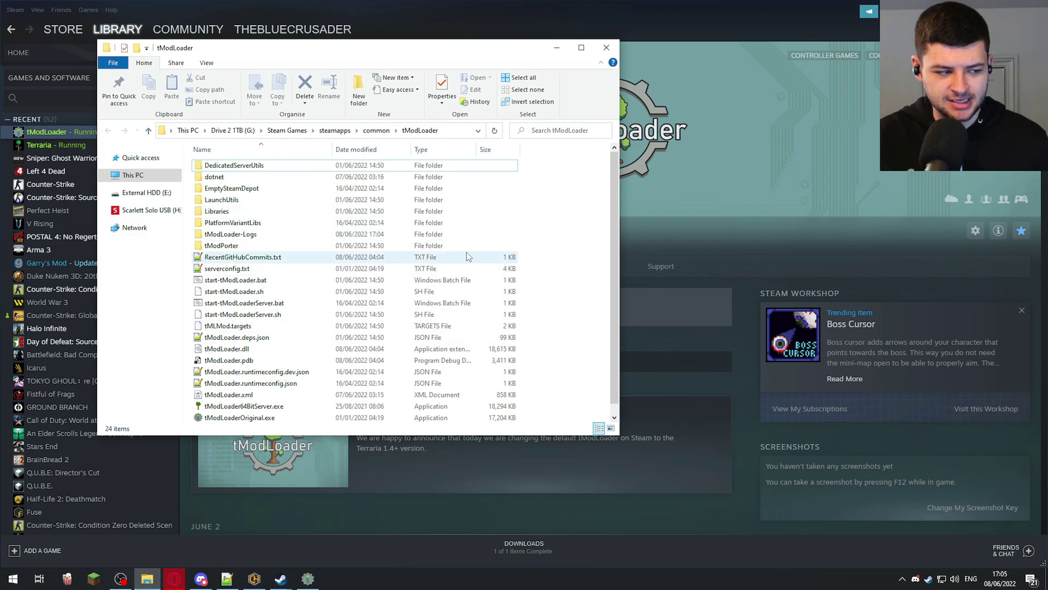
pyautogui.doubleClick(507, 36)
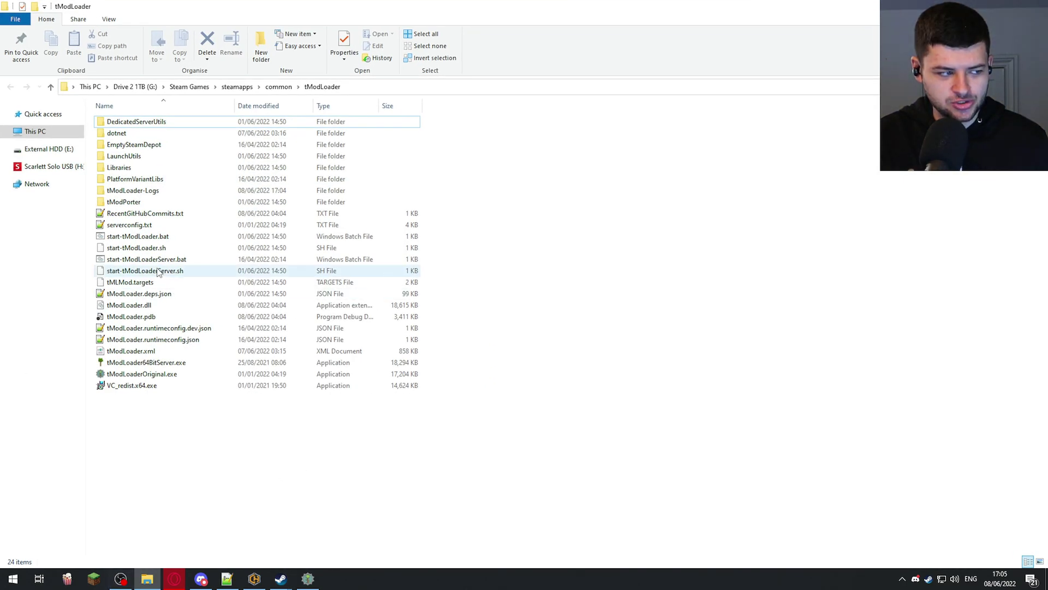
pyautogui.click(145, 261)
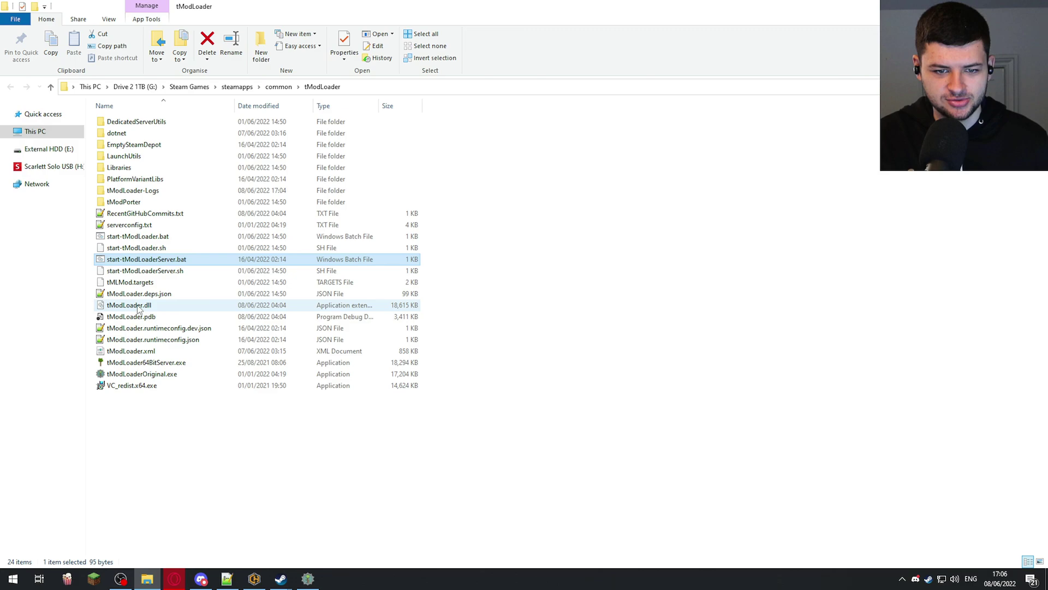
# - Run start-tModLoaderServer.bat and answer n to the Use Steam Server prompt
pyautogui.doubleClick(157, 262)
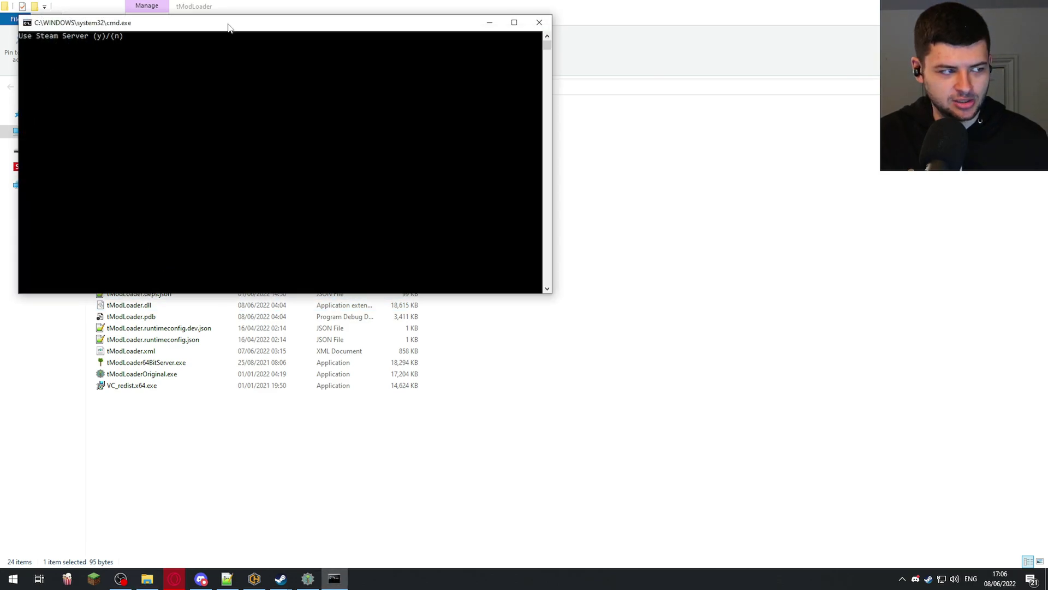
pyautogui.moveTo(227, 26); pyautogui.dragTo(304, 126)
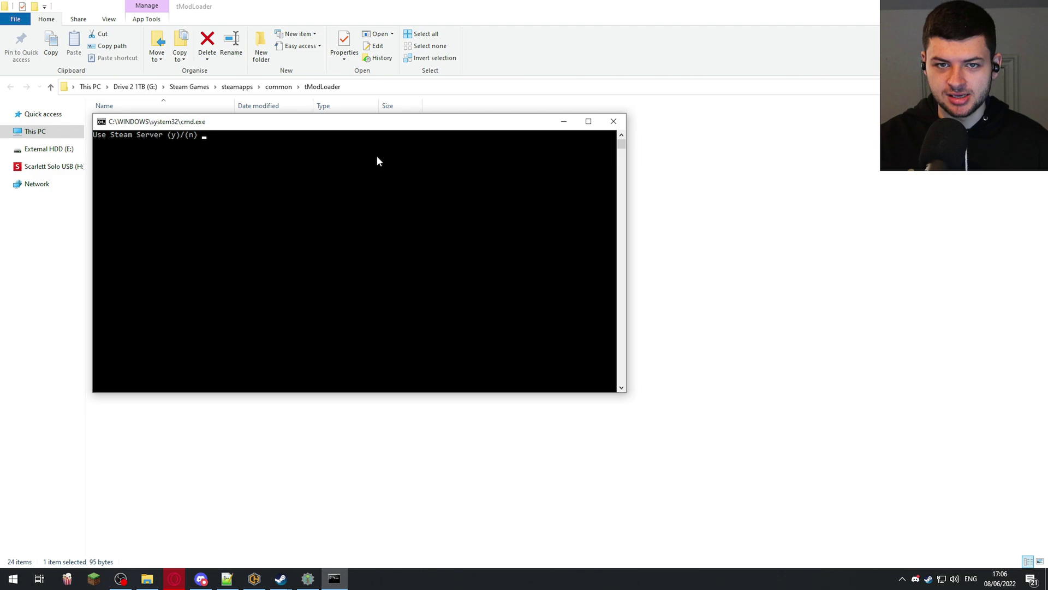
pyautogui.write('n')
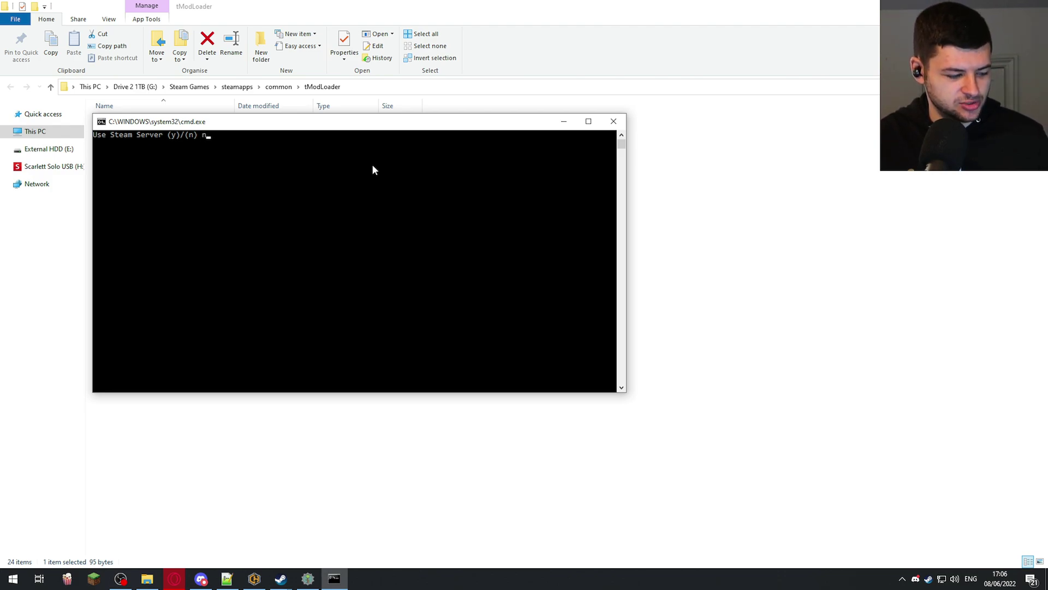
pyautogui.press('Return')
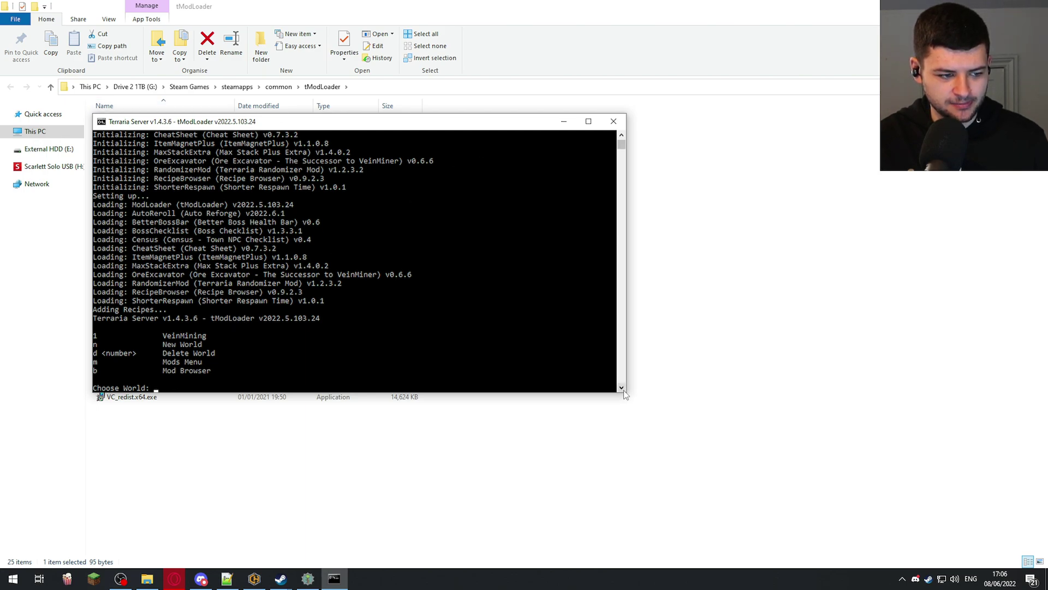
# - Host world 1 (VeinMining) for 16 players with automatic port forwarding and a password
pyautogui.moveTo(626, 395); pyautogui.dragTo(657, 427)
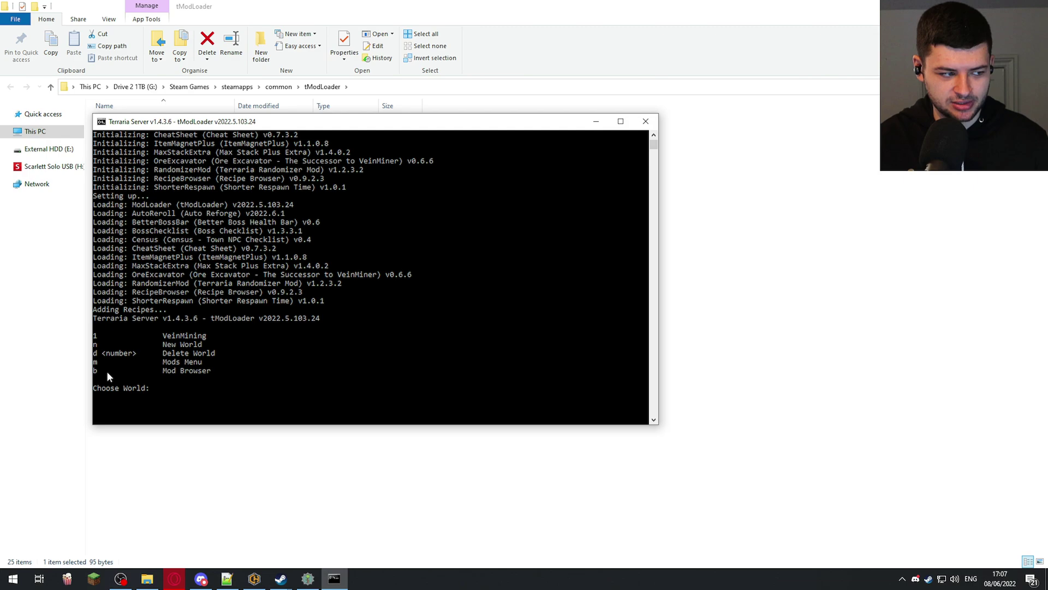
pyautogui.write('1')
pyautogui.press('Return')
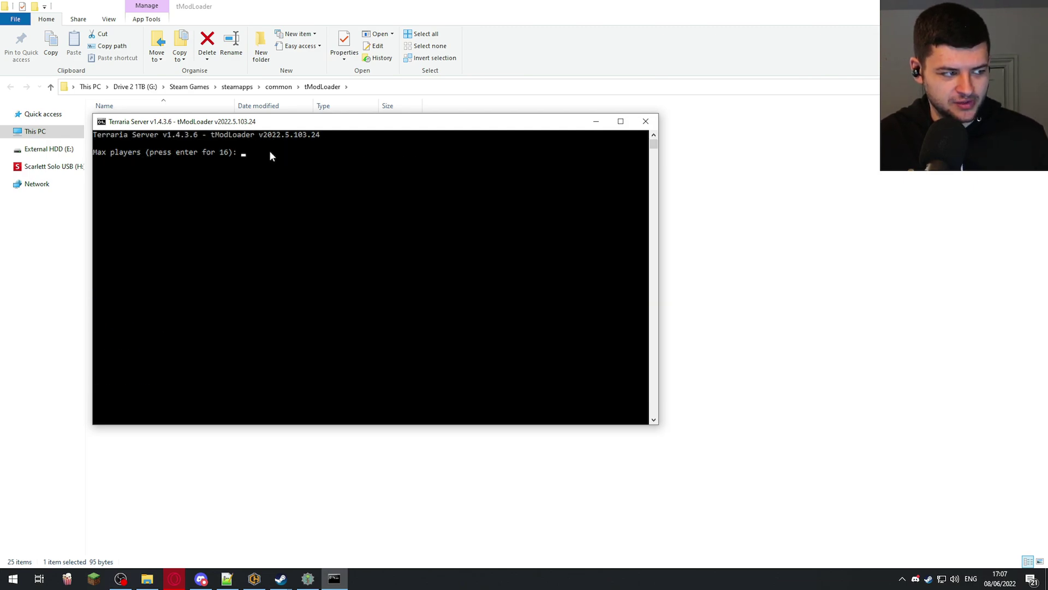
pyautogui.write('16')
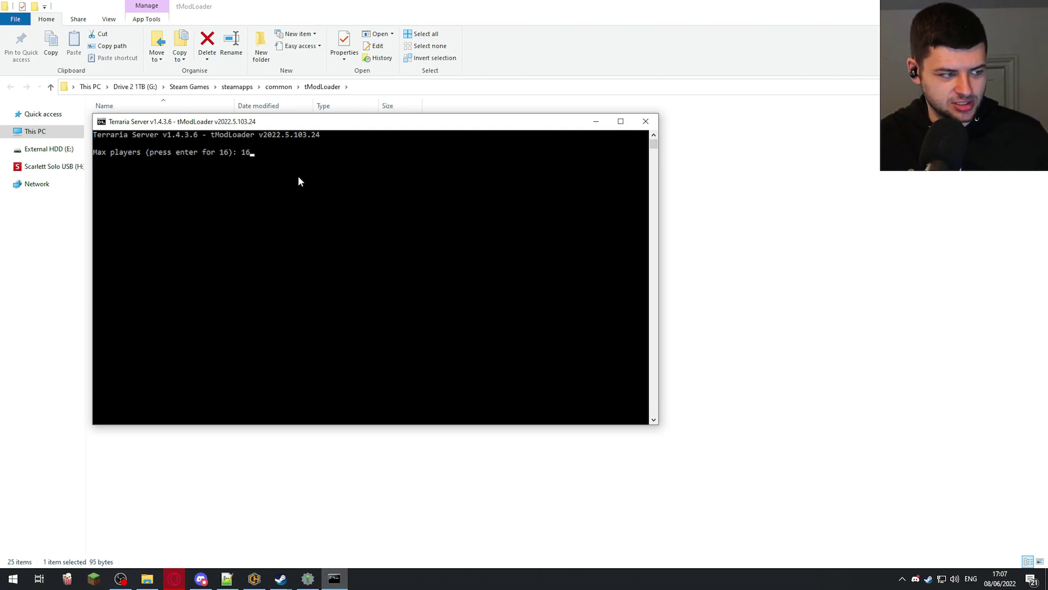
pyautogui.press('Return')
pyautogui.press('Return')
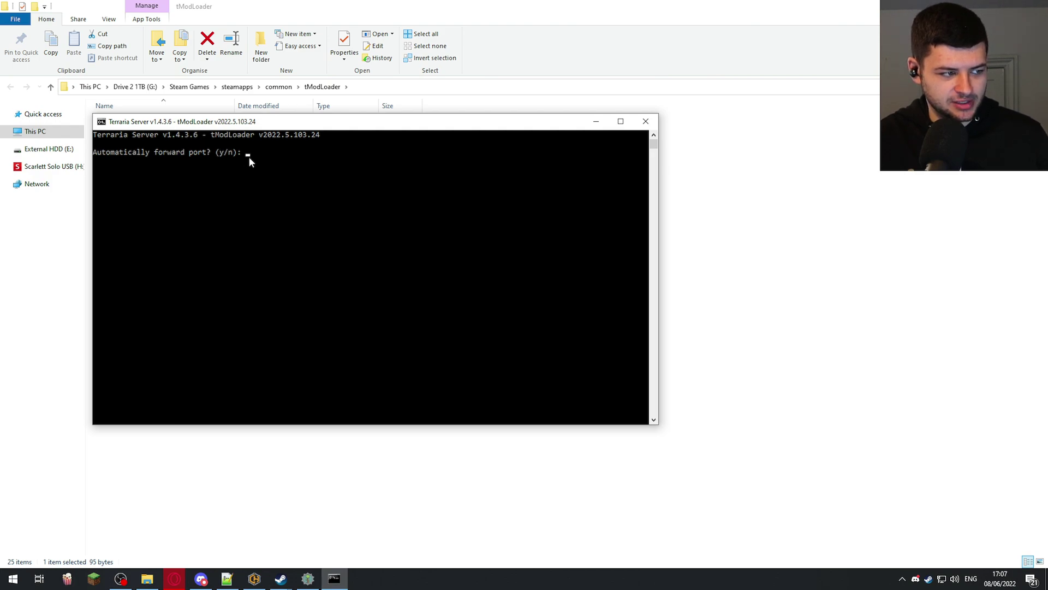
pyautogui.write('y')
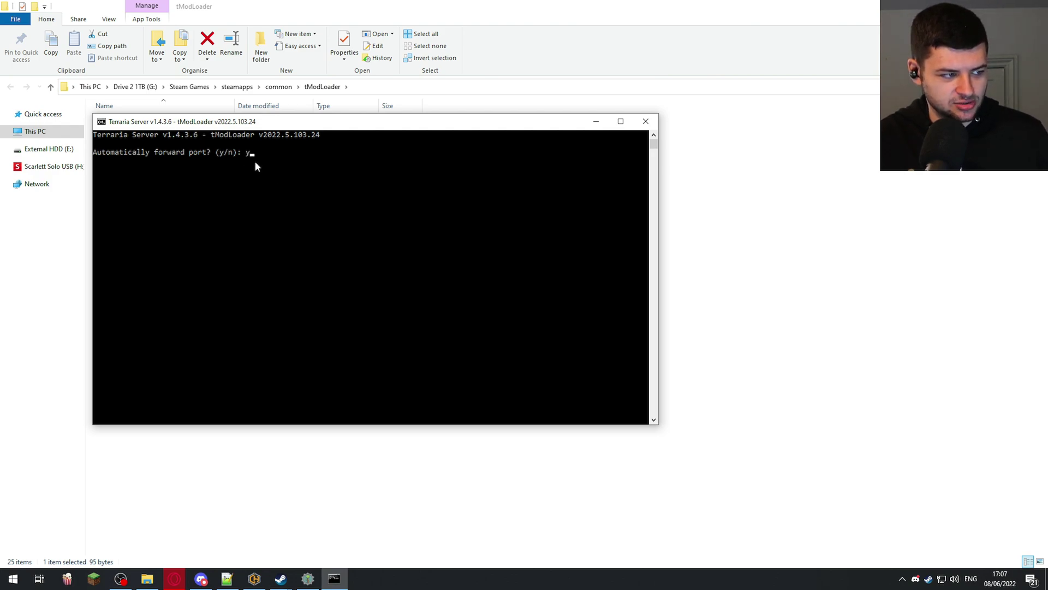
pyautogui.press('Return')
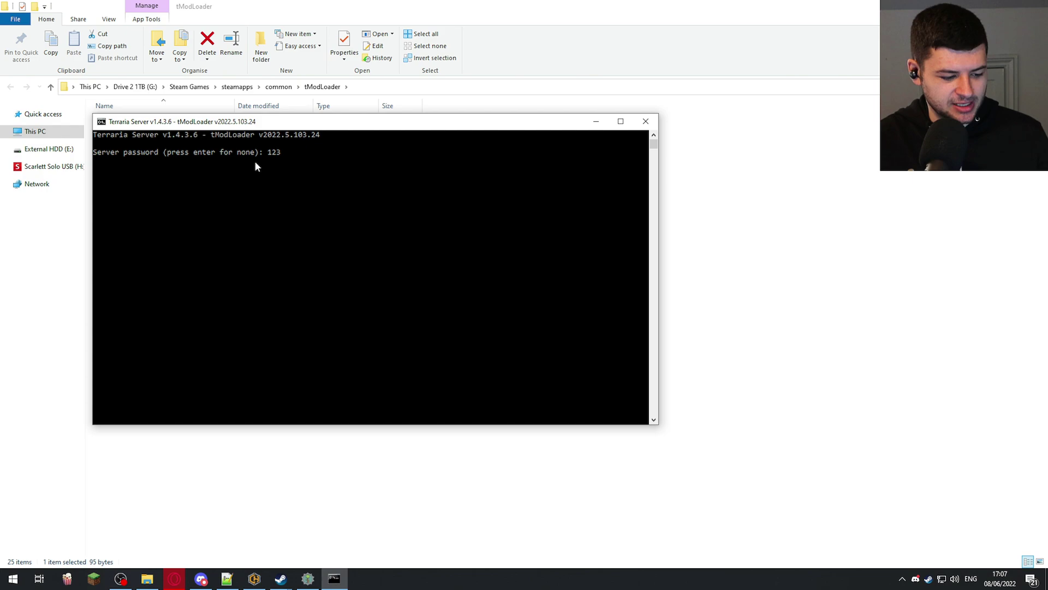
pyautogui.press('Return')
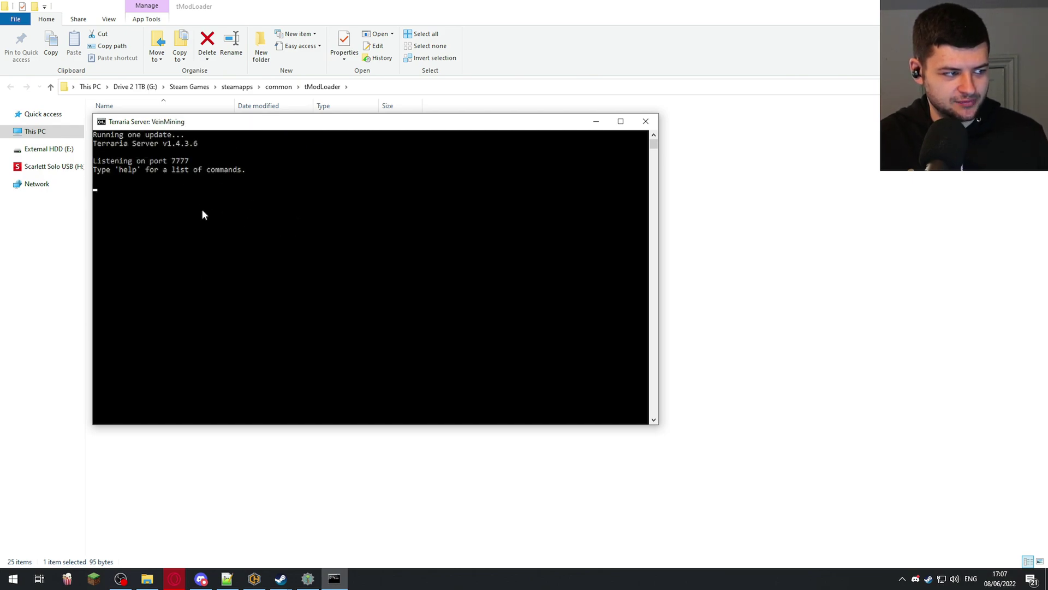
# - Run help to list the server commands, then bring the game back to the front
pyautogui.write('hj')
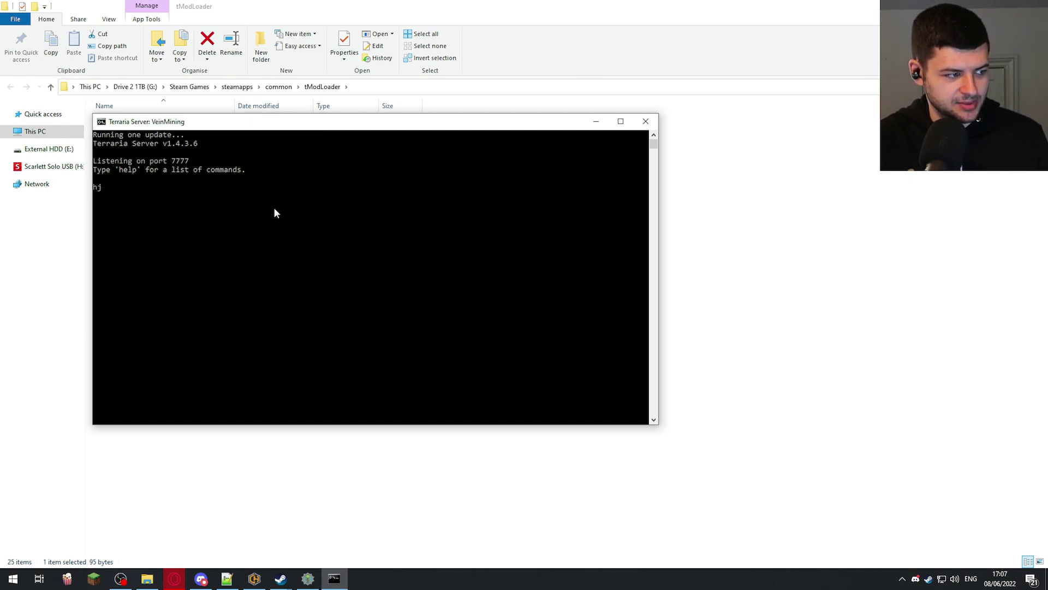
pyautogui.press('BackSpace')
pyautogui.press('BackSpace')
pyautogui.write('help')
pyautogui.press('Return')
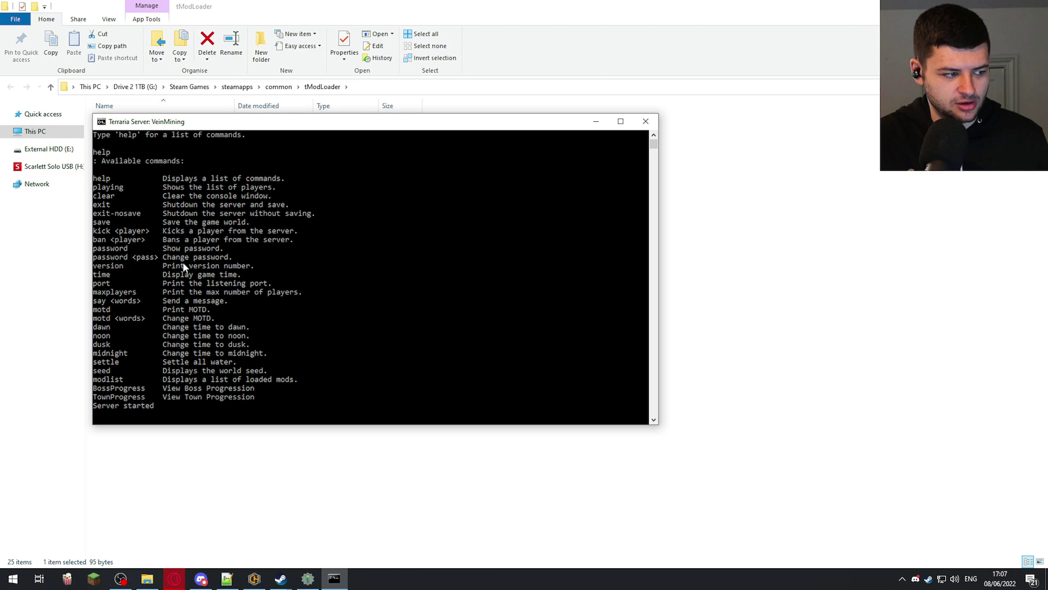
pyautogui.click(307, 578)
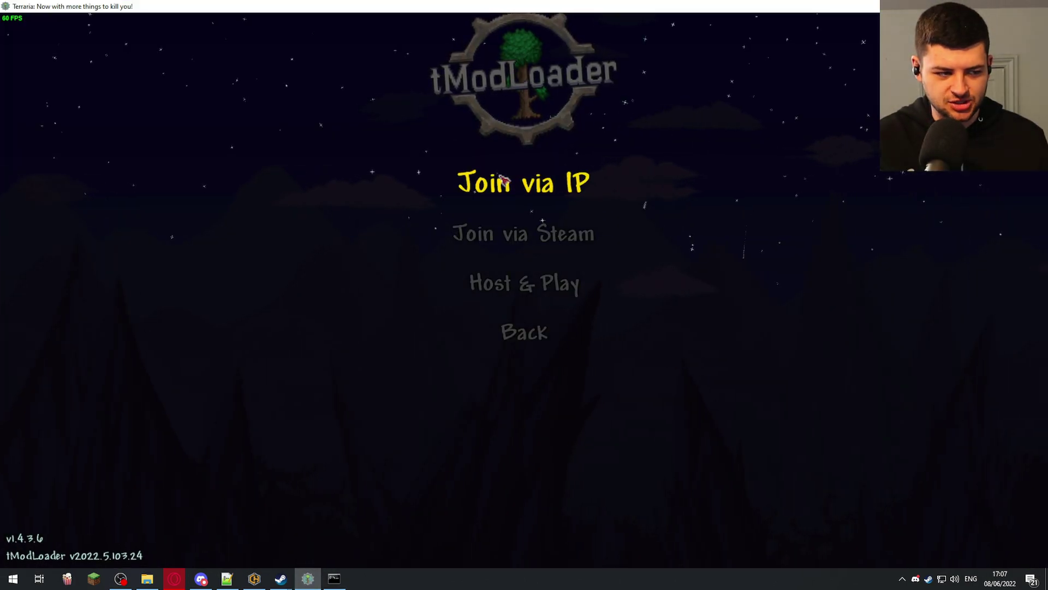
# - Choose Multiplayer > Join via IP and play the existing player to reach the IP screen
pyautogui.click(531, 192)
pyautogui.click(463, 534)
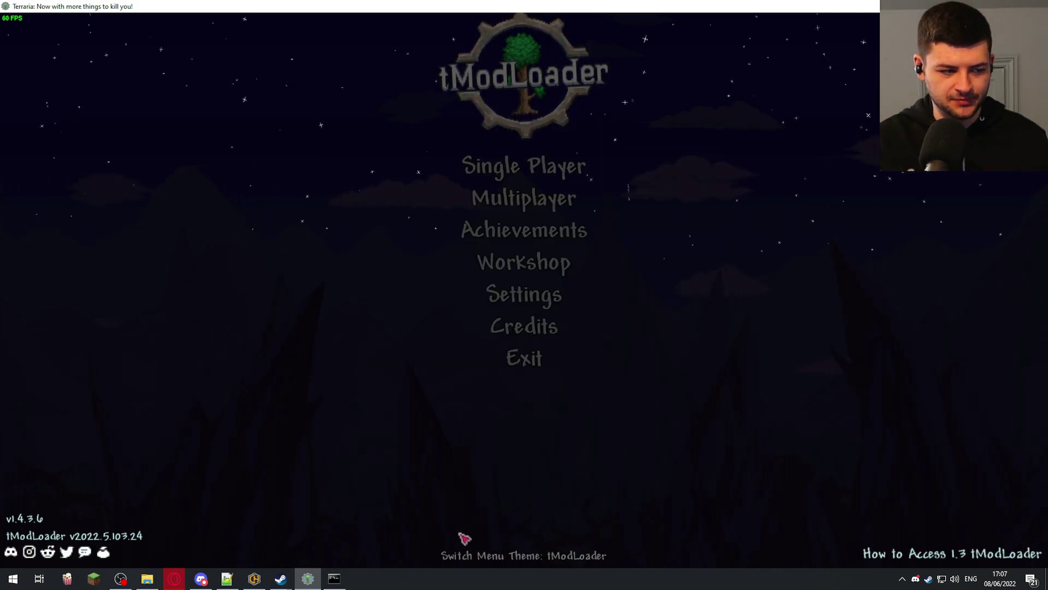
pyautogui.click(523, 197)
pyautogui.click(524, 181)
pyautogui.click(349, 205)
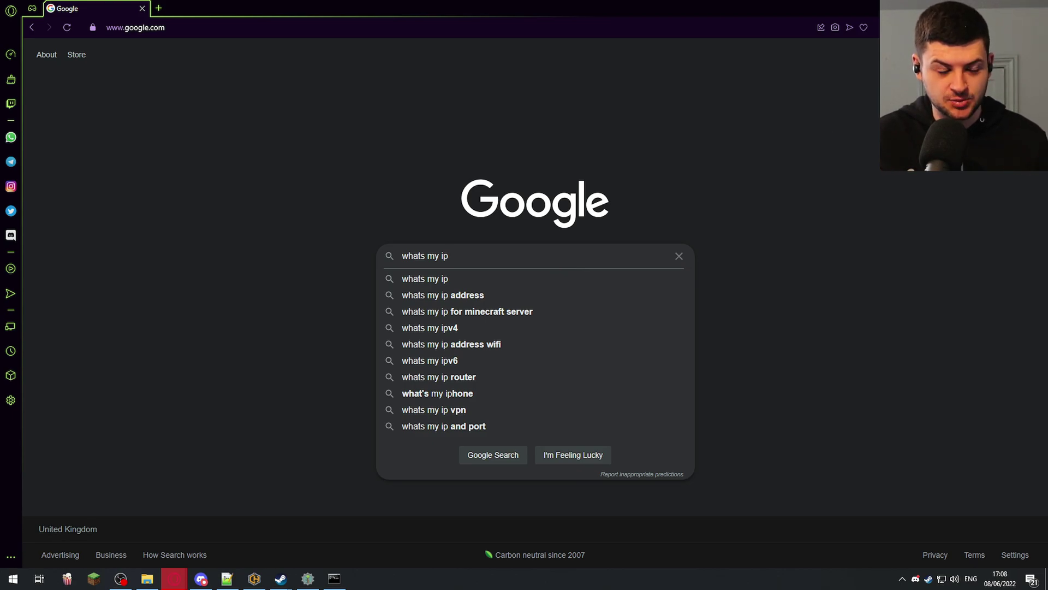
pyautogui.hotkey('alt', 'Tab')
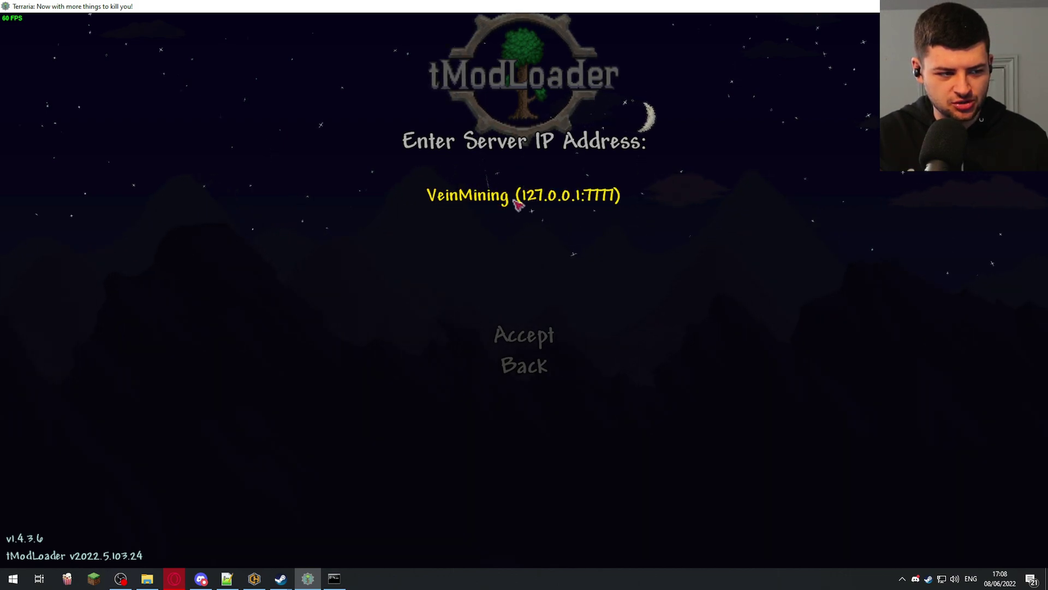
# - Enter the server password and accept it to join the VeinMining world
pyautogui.click(540, 200)
pyautogui.write('12')
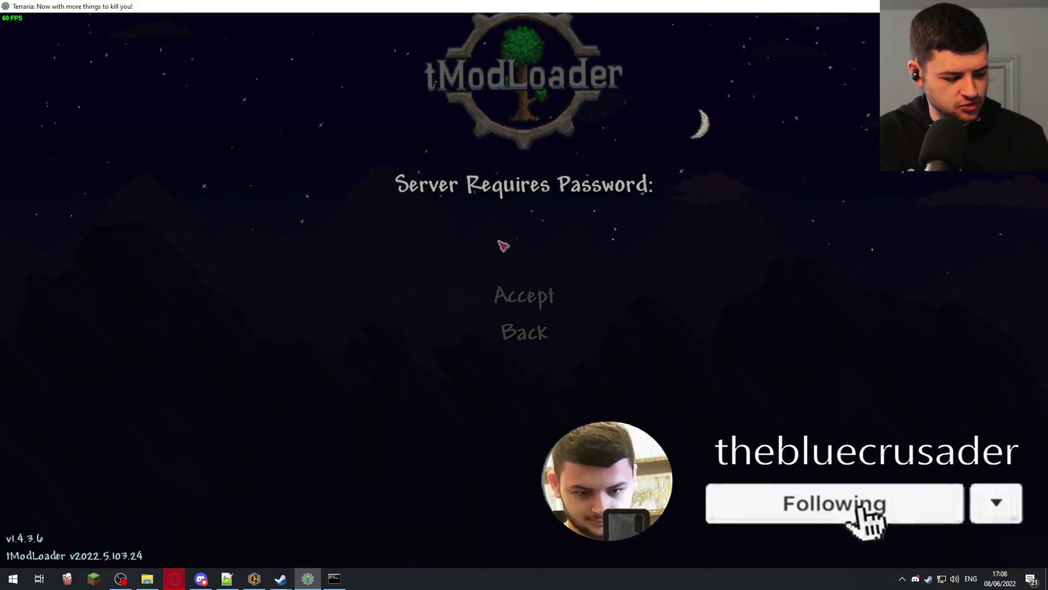
pyautogui.write('3')
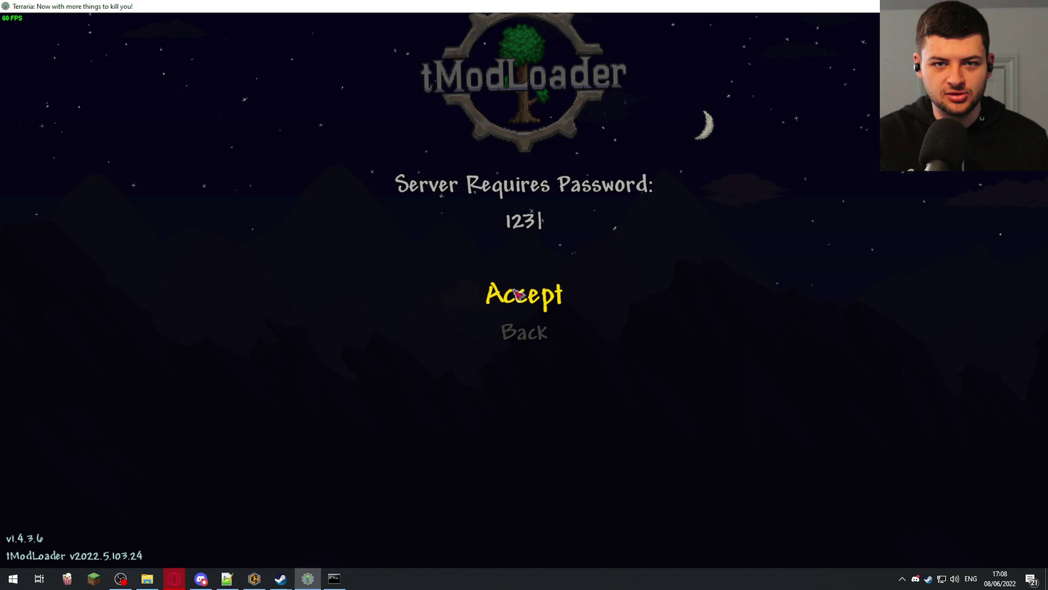
pyautogui.click(516, 294)
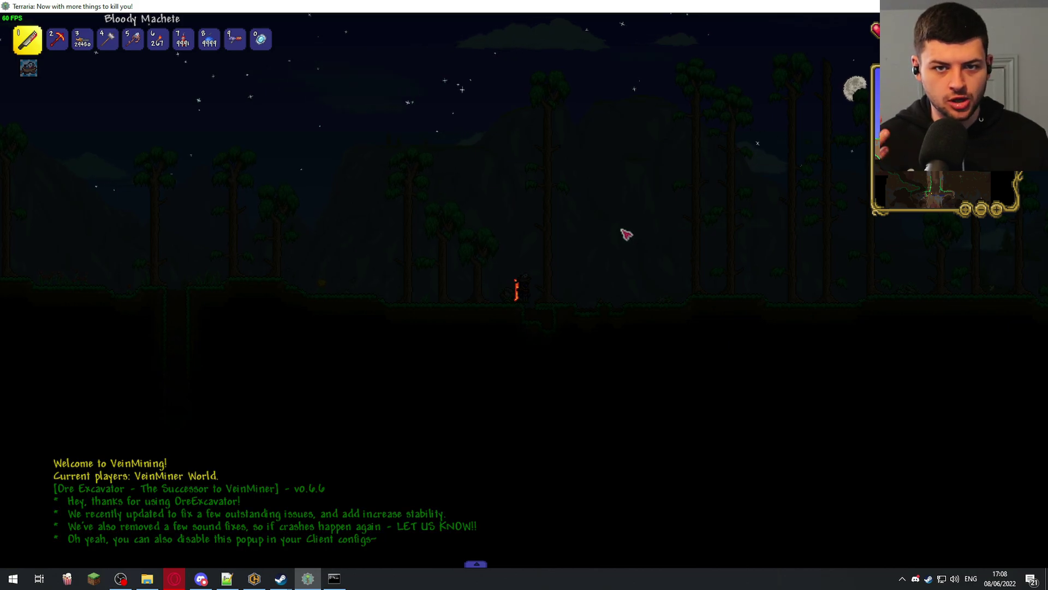
# - Walk right and place a torch to light the forest, then re-equip the Bloody Machete
pyautogui.press('d')
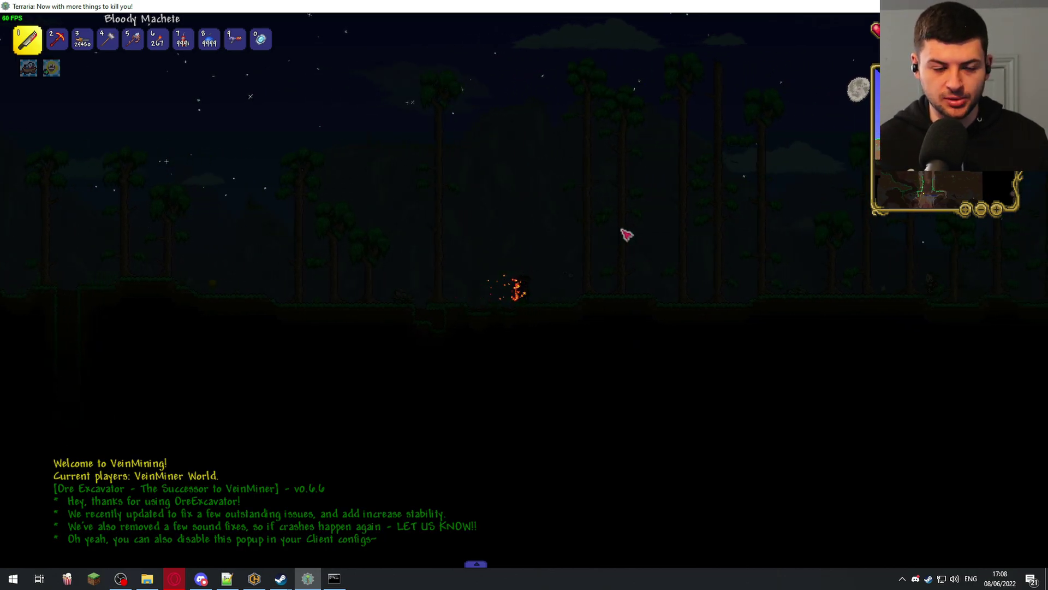
pyautogui.scroll(-10, 567, 267)
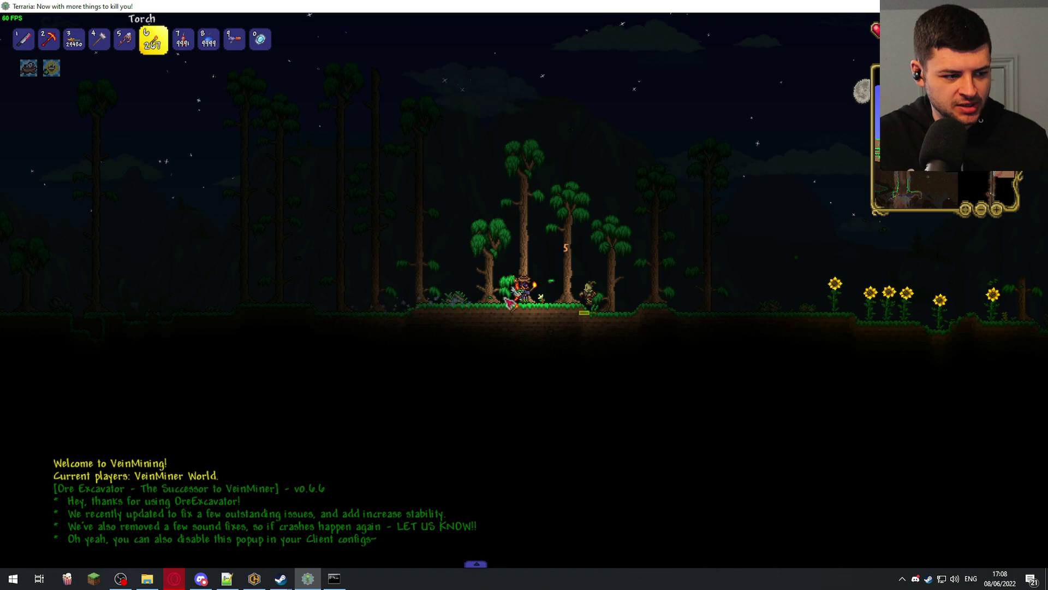
pyautogui.scroll(-2, 543, 302)
pyautogui.scroll(-4, 546, 301)
pyautogui.click(571, 292)
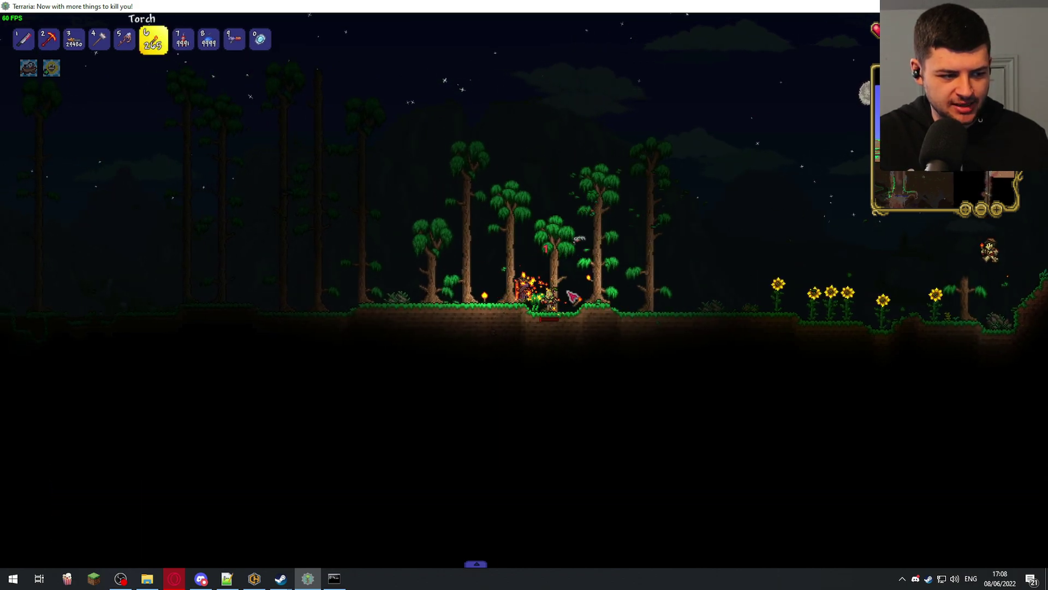
pyautogui.press('1')
# - Run and jump right up the slope and past the shaft
pyautogui.press('d')
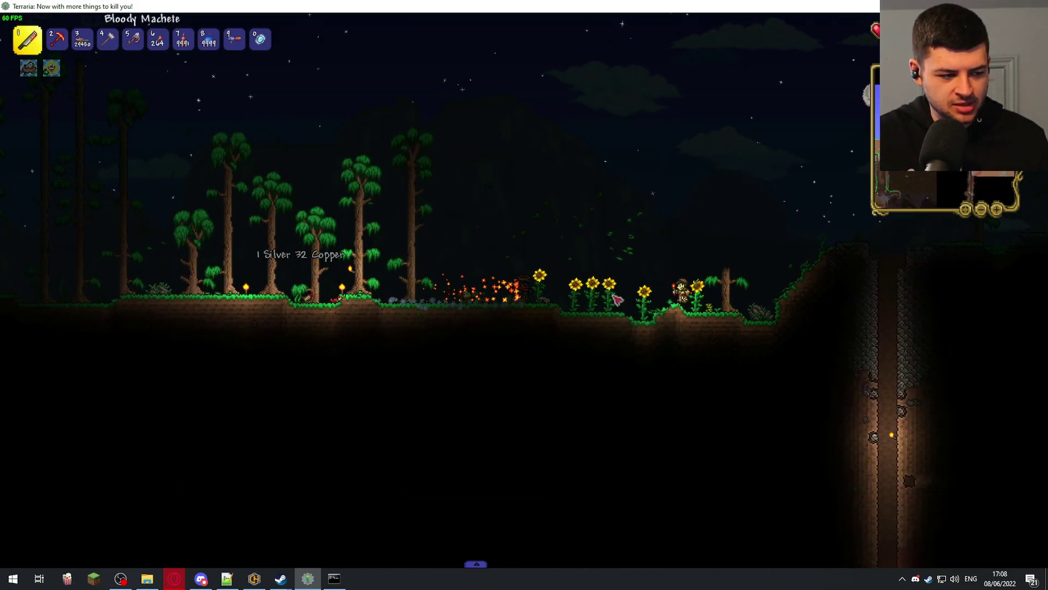
pyautogui.press('space')
pyautogui.press('d')
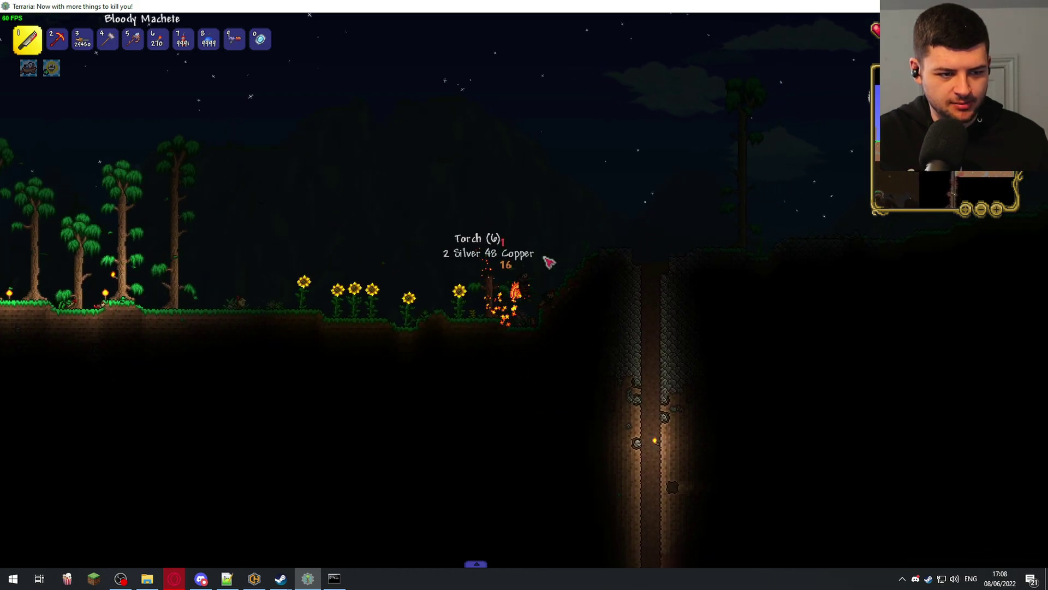
pyautogui.press('space')
pyautogui.press('d')
pyautogui.press('space')
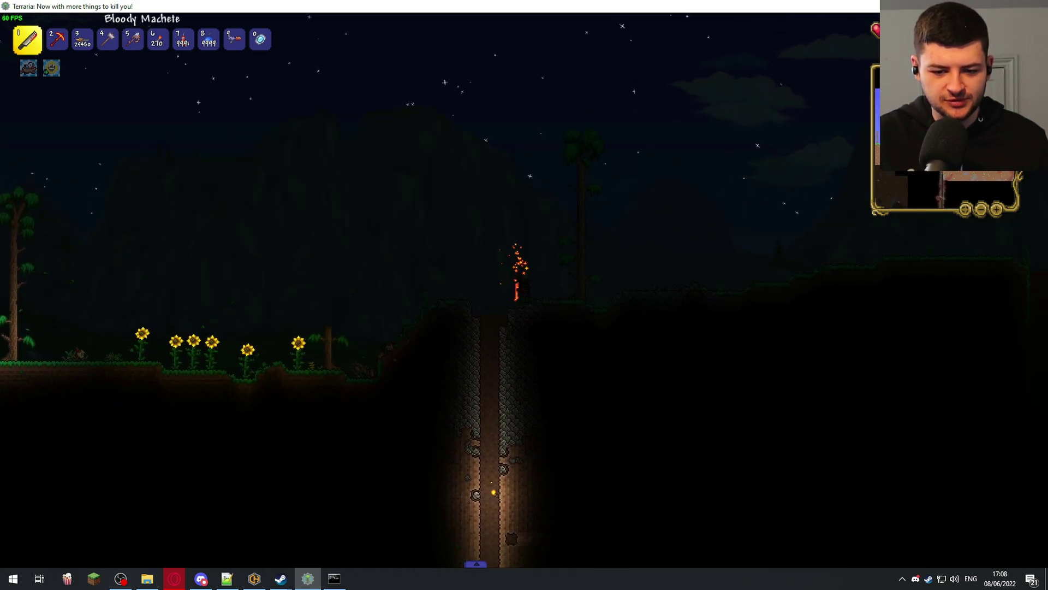
pyautogui.press('d')
# - Swap between Torch and Bloody Machete, then fly up the shaft on rocket boots
pyautogui.press('6')
pyautogui.press('space')
pyautogui.press('1')
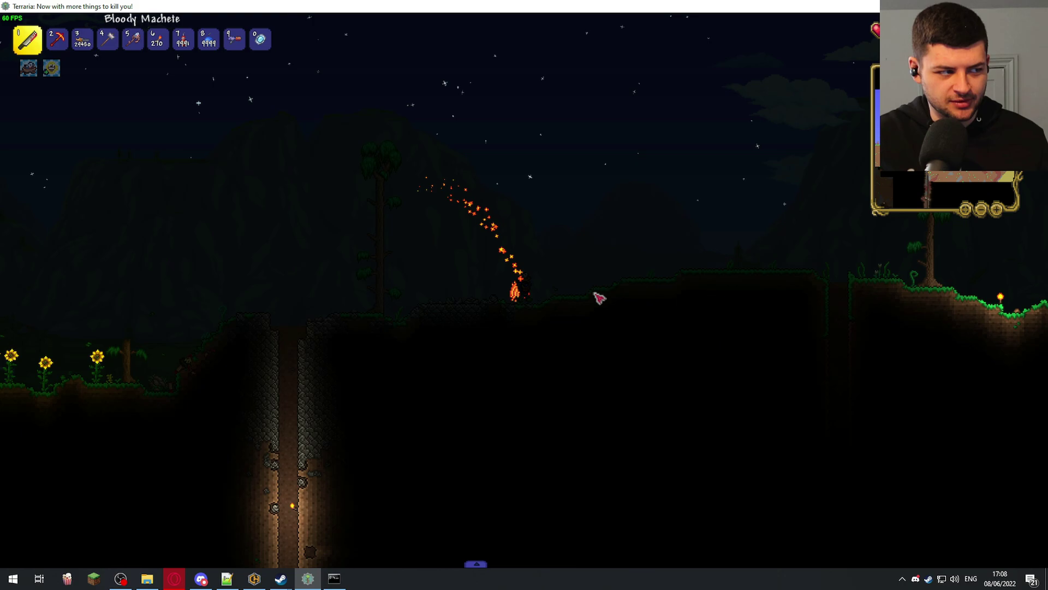
pyautogui.press('6')
pyautogui.press('d')
pyautogui.press('1')
pyautogui.press('6')
pyautogui.press('1')
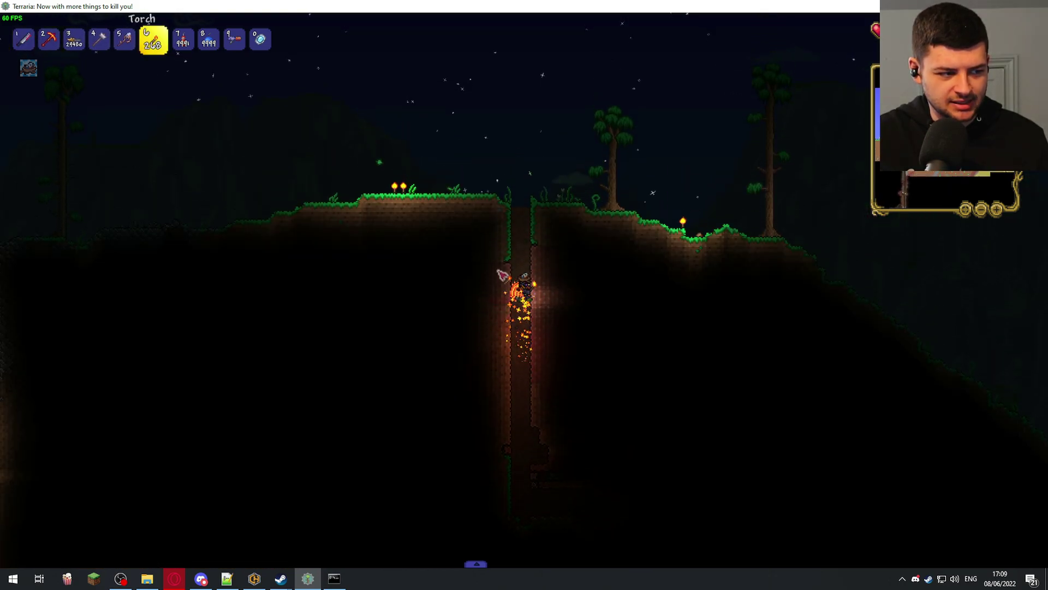
pyautogui.press('space')
# - Bring the server console forward and list connected players with 'playing'
pyautogui.press('a')
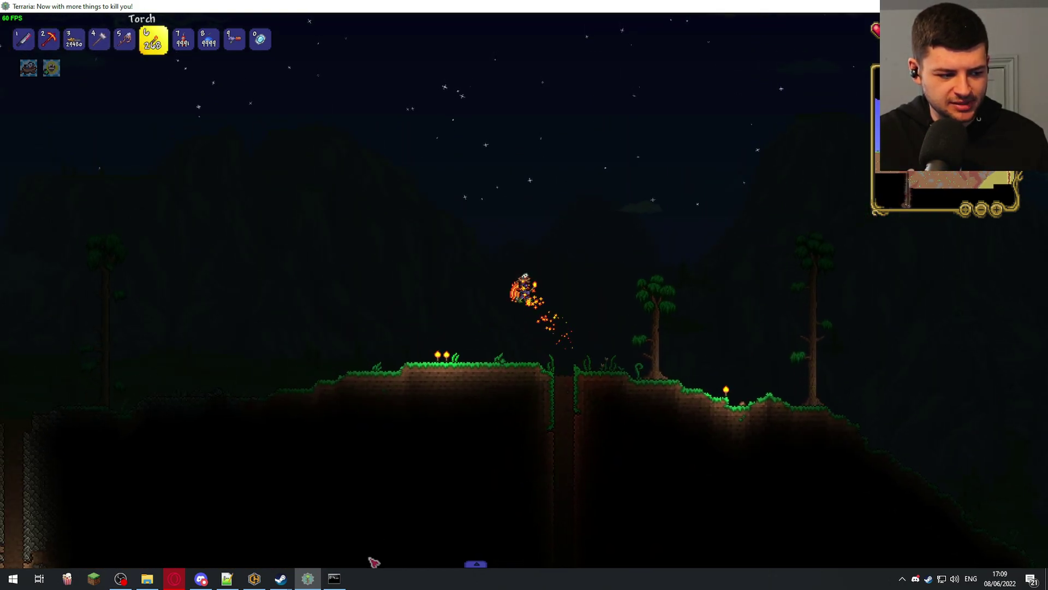
pyautogui.click(334, 579)
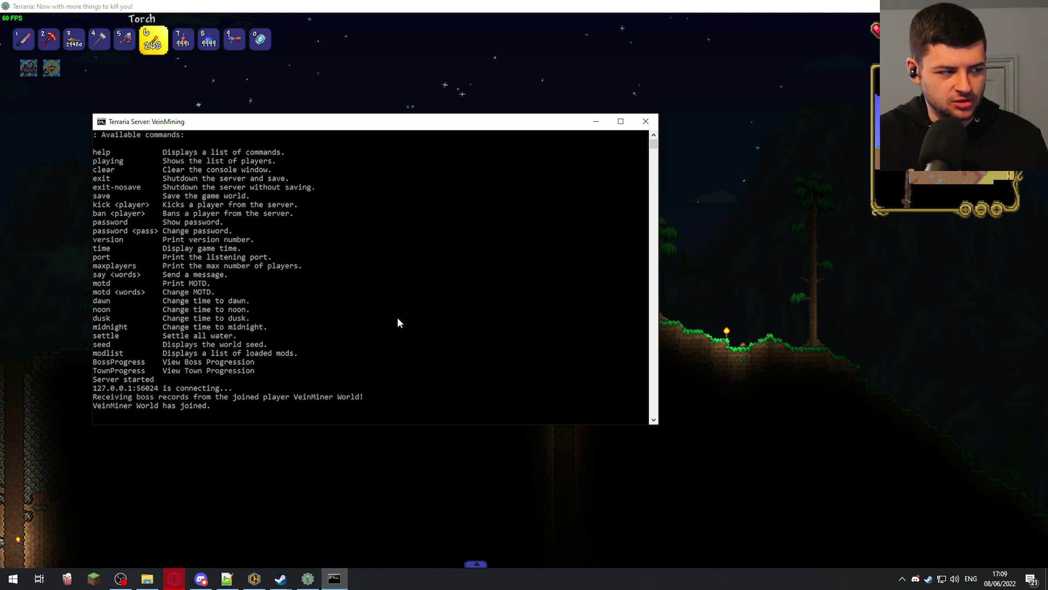
pyautogui.write('playi')
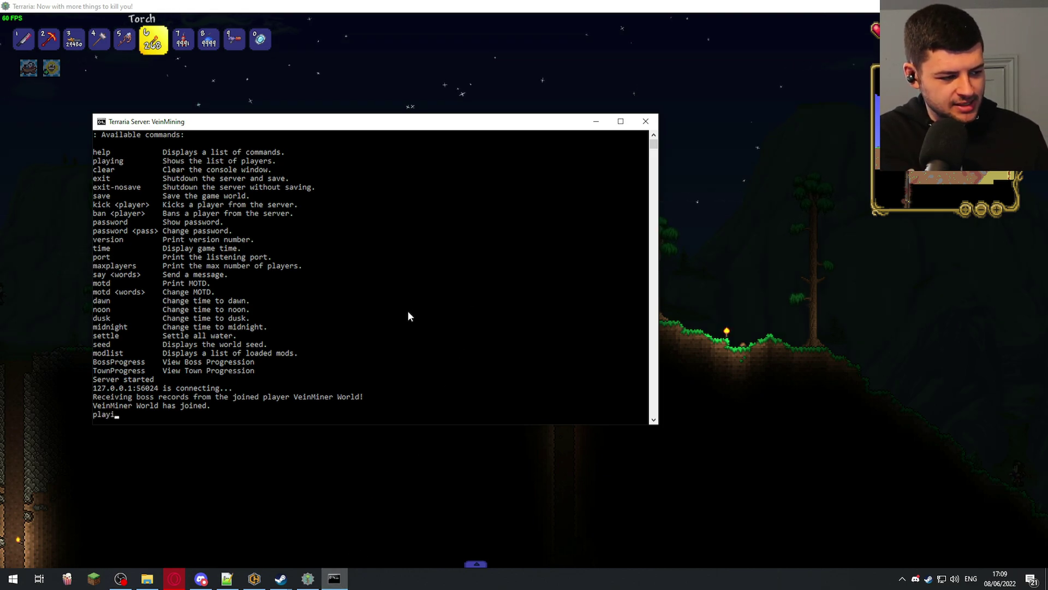
pyautogui.write('ng')
pyautogui.press('Return')
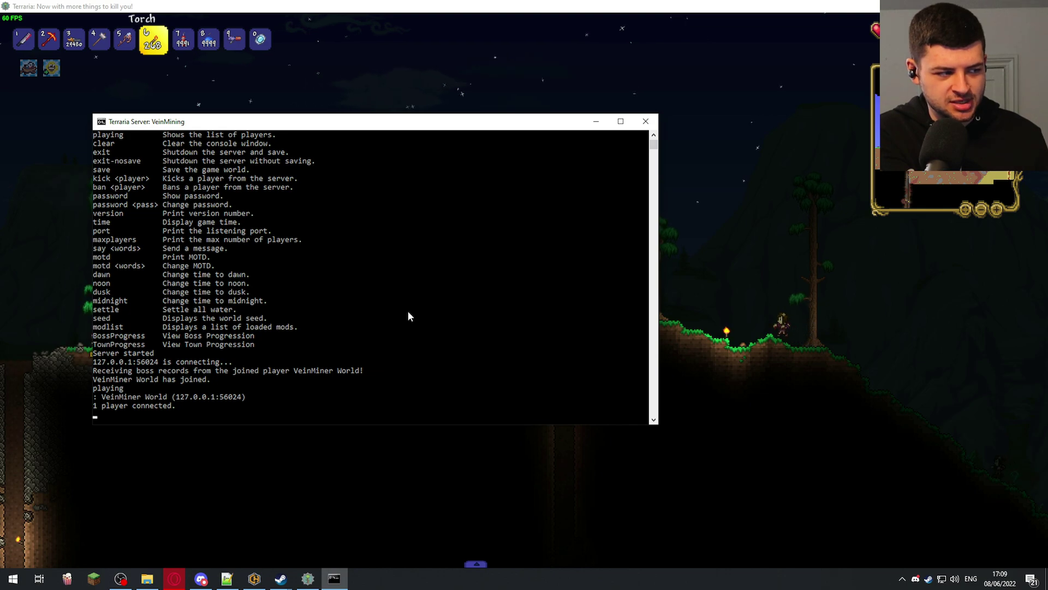
# - Clear the console and try 'command' and 'commands' to list server commands
pyautogui.write('clear')
pyautogui.press('Return')
pyautogui.write('command')
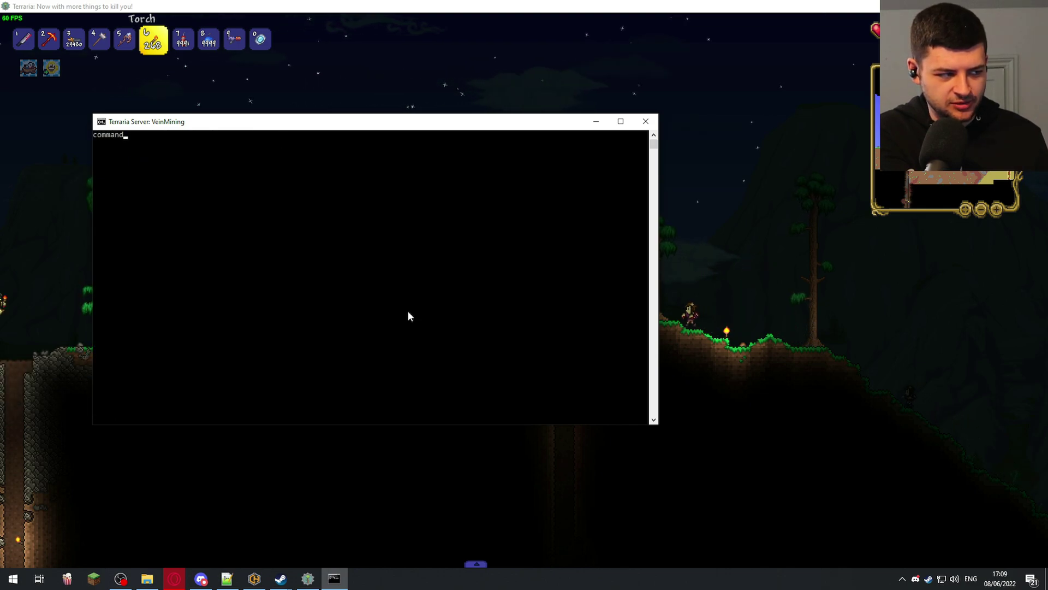
pyautogui.press('Return')
pyautogui.write('commands')
pyautogui.press('Return')
# - Enter 'help', then issue the example command 'kick playername'
pyautogui.write('help')
pyautogui.press('Return')
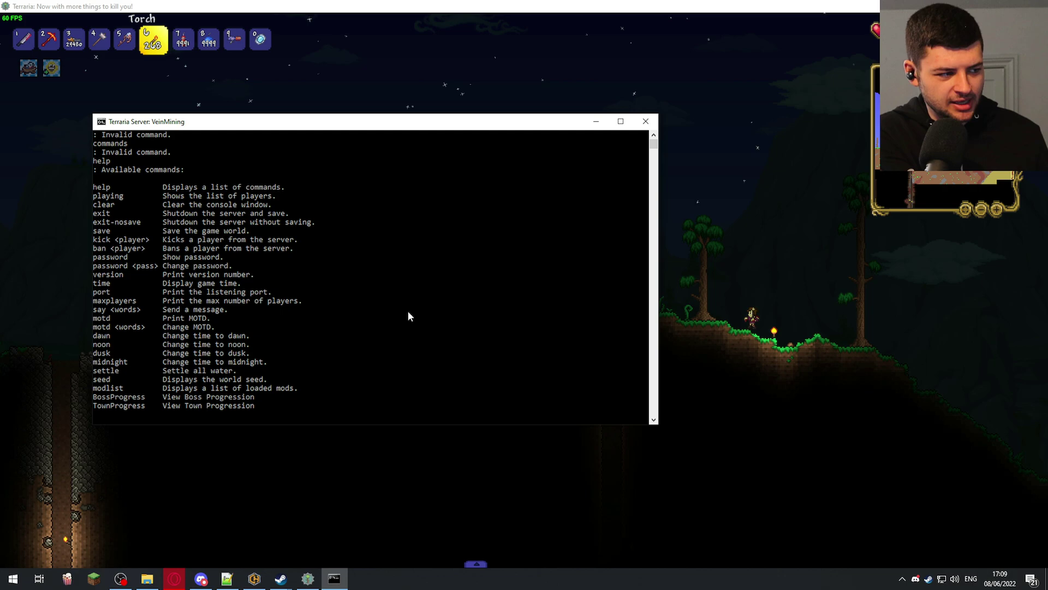
pyautogui.write('kick playe')
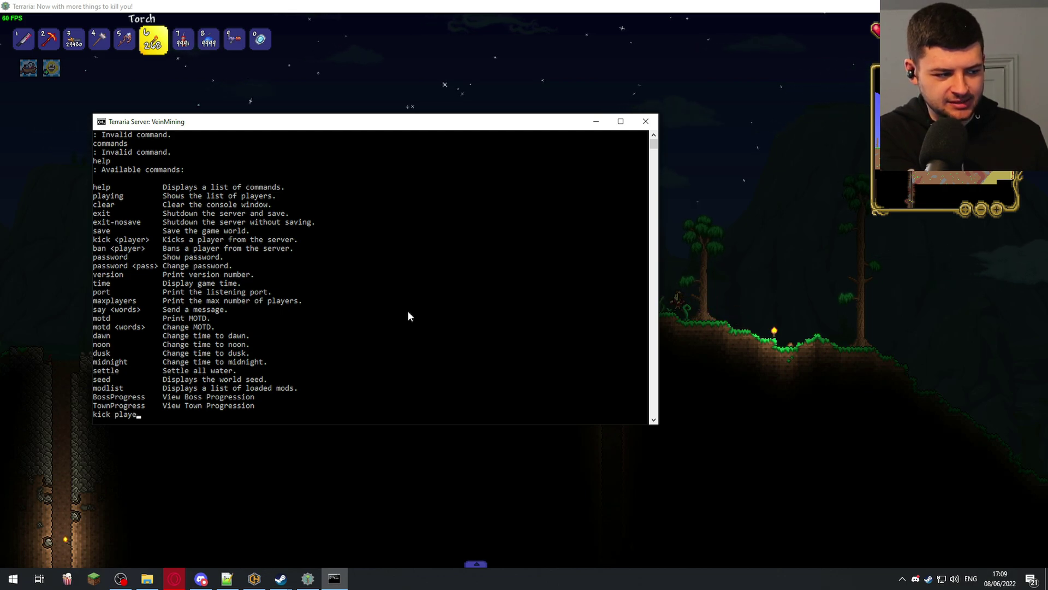
pyautogui.write('rname')
pyautogui.press('Return')
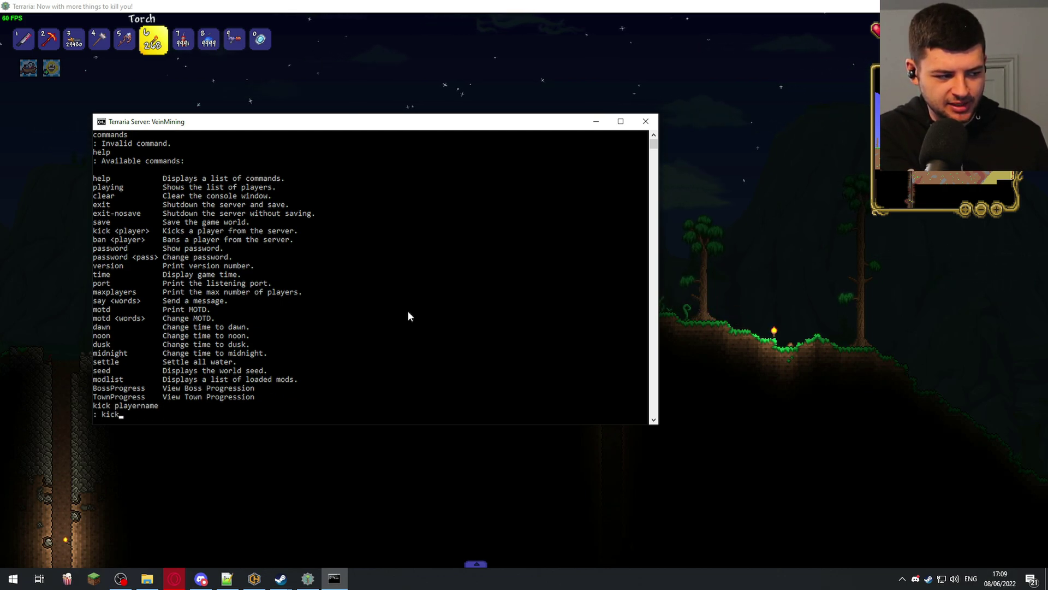
# - Abandon the unfinished kick command and display the current server password
pyautogui.write('kick')
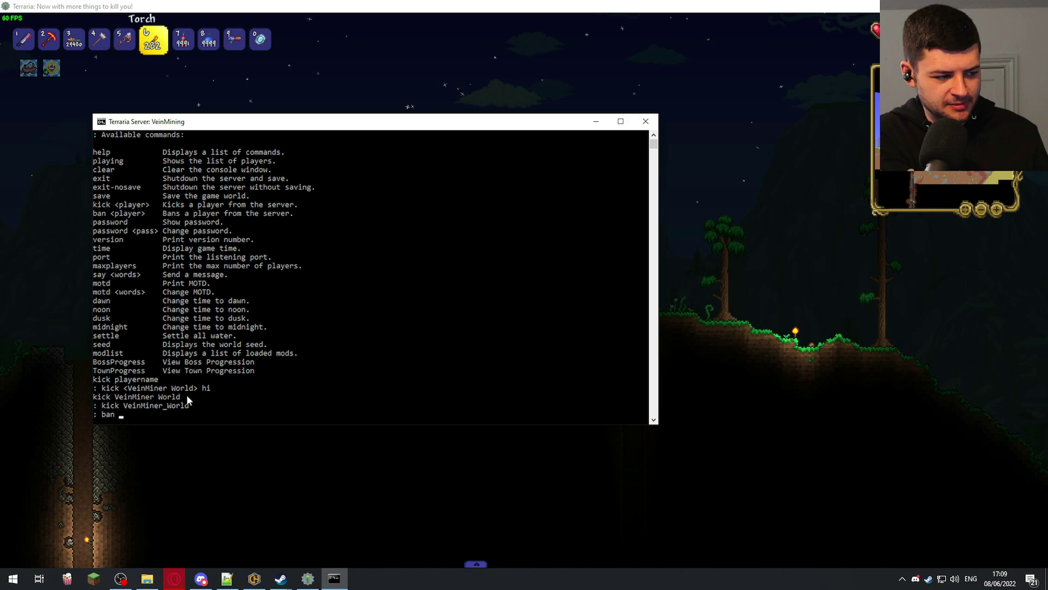
pyautogui.write('playern')
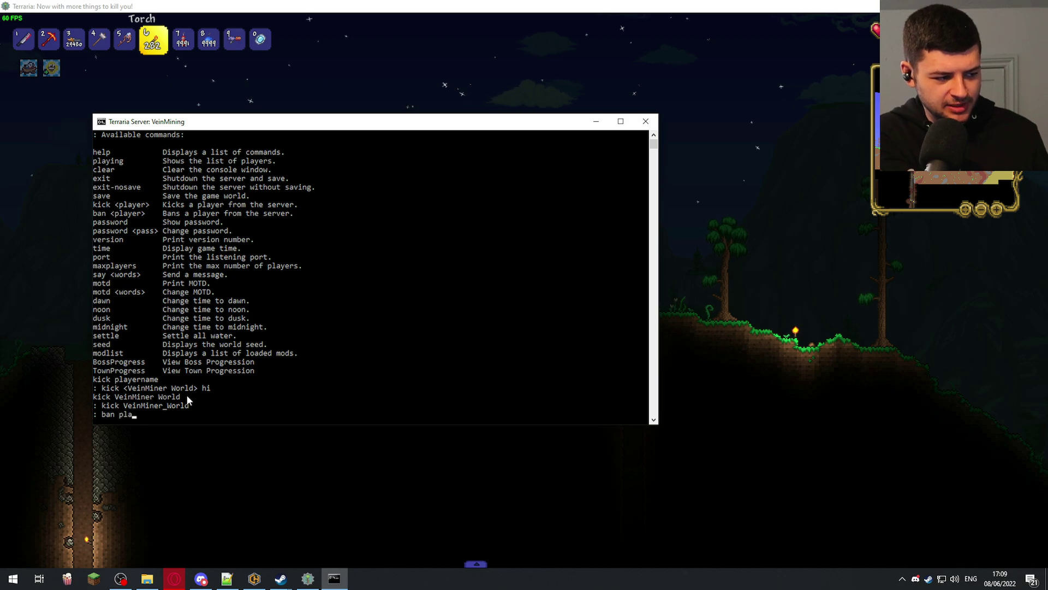
pyautogui.press('BackSpace')
pyautogui.press('BackSpace')
pyautogui.press('BackSpace')
pyautogui.press('BackSpace')
pyautogui.press('BackSpace')
pyautogui.press('BackSpace')
pyautogui.press('BackSpace')
pyautogui.press('BackSpace')
pyautogui.press('BackSpace')
pyautogui.press('BackSpace')
pyautogui.press('BackSpace')
pyautogui.write('password')
pyautogui.press('Return')
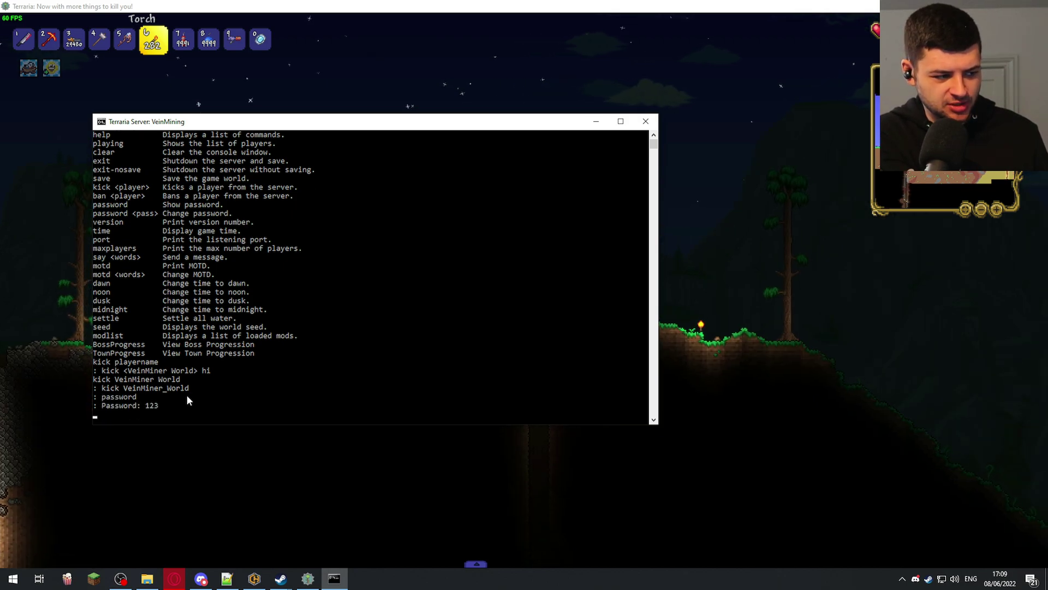
# - Change the server password to a new value, then discard a partial 'port' command
pyautogui.write('password ')
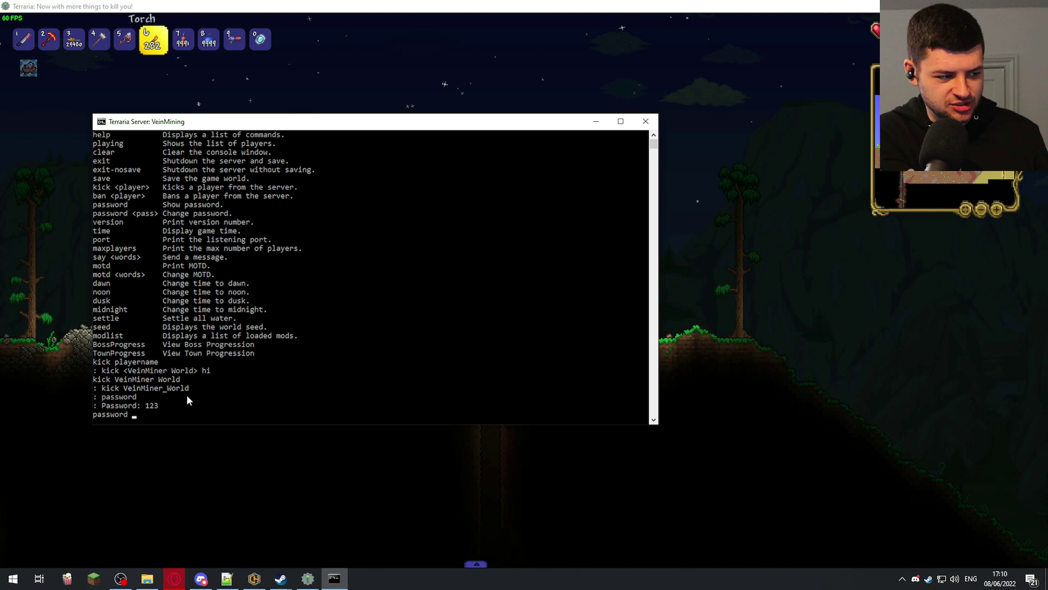
pyautogui.write('1234')
pyautogui.press('Return')
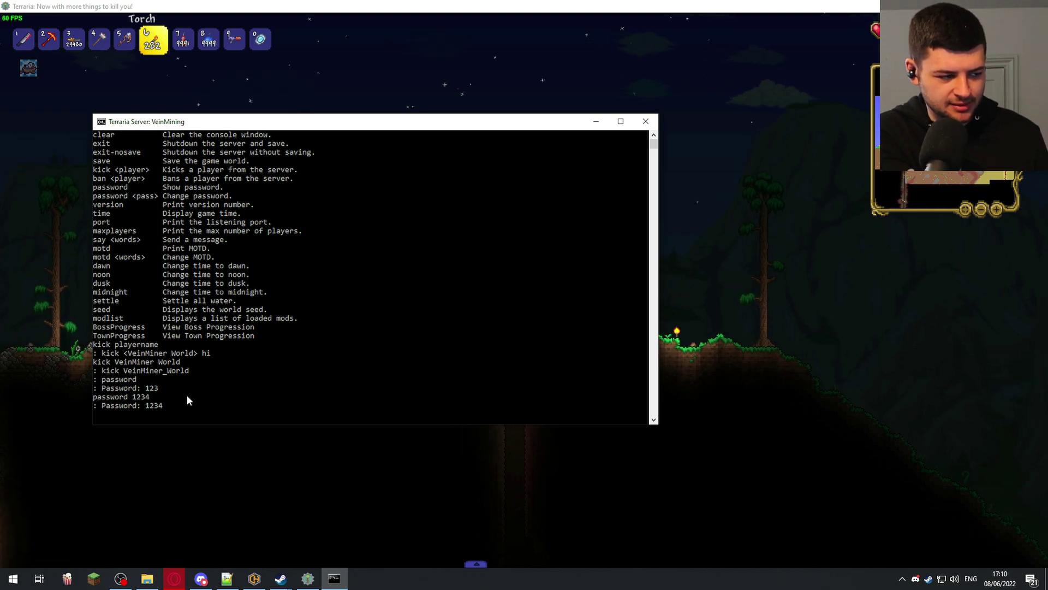
pyautogui.write('port')
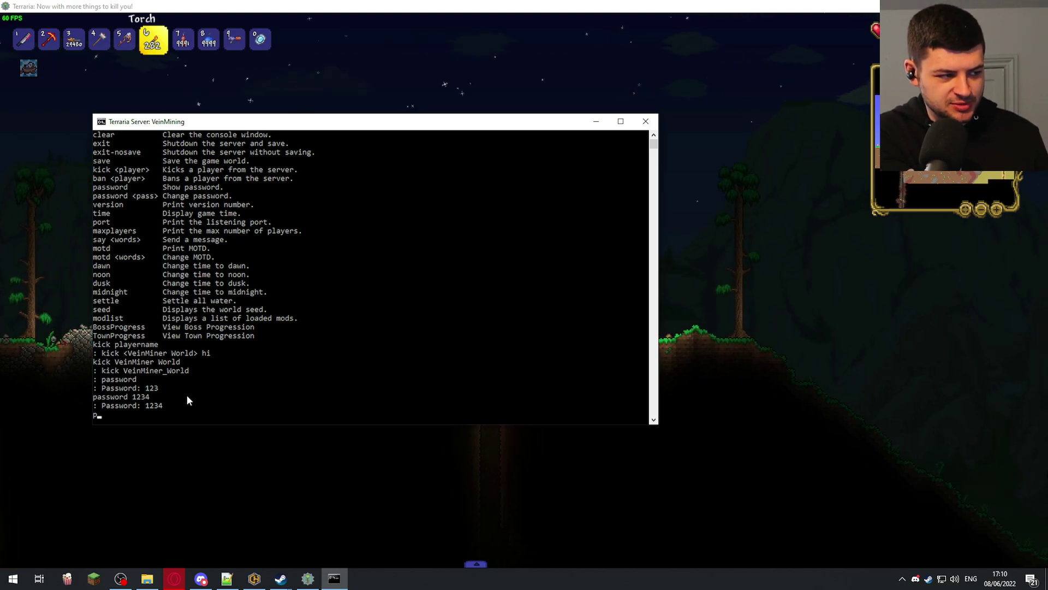
pyautogui.press('BackSpace')
pyautogui.press('BackSpace')
pyautogui.press('BackSpace')
pyautogui.press('BackSpace')
# - Check the game time and try setting it with 'time day' and 'time 9:11'
pyautogui.write('time')
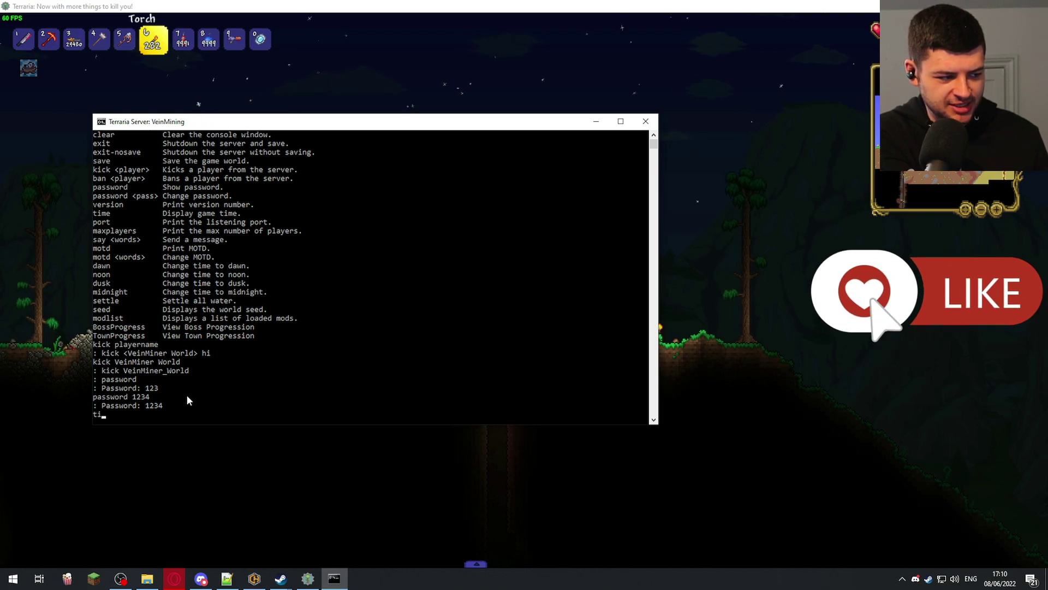
pyautogui.press('Return')
pyautogui.write('time day')
pyautogui.press('Return')
pyautogui.write('time 9:11')
pyautogui.press('Return')
pyautogui.write('time')
pyautogui.press('Return')
pyautogui.write('motdf')
pyautogui.press('Return')
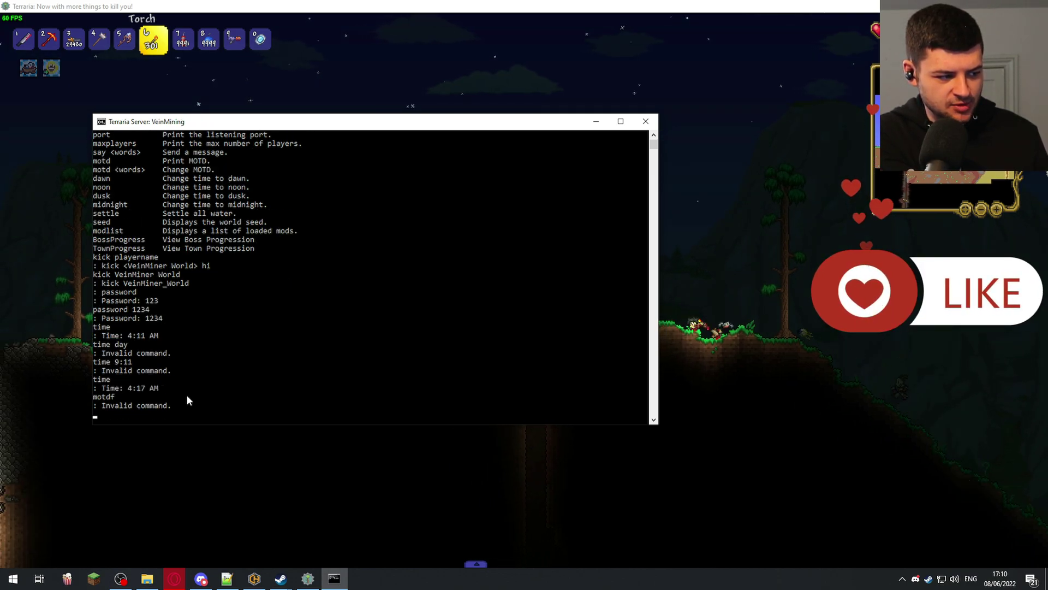
pyautogui.write('motd')
pyautogui.press('Return')
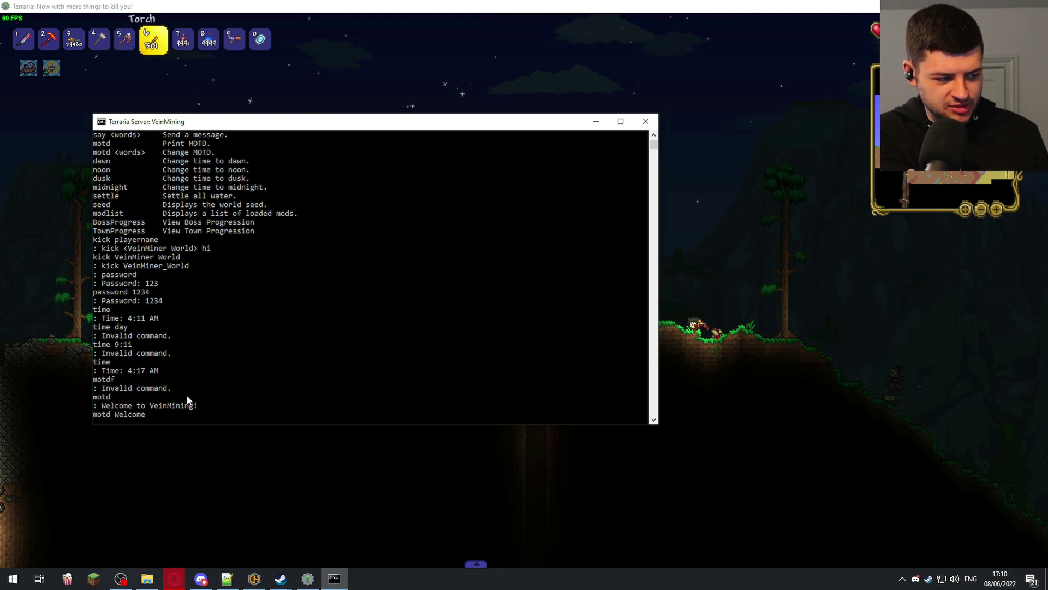
# - Set the MOTD to 'Welcome To The Server' and show the world seed
pyautogui.write('motd Welcome To The Server')
pyautogui.press('Return')
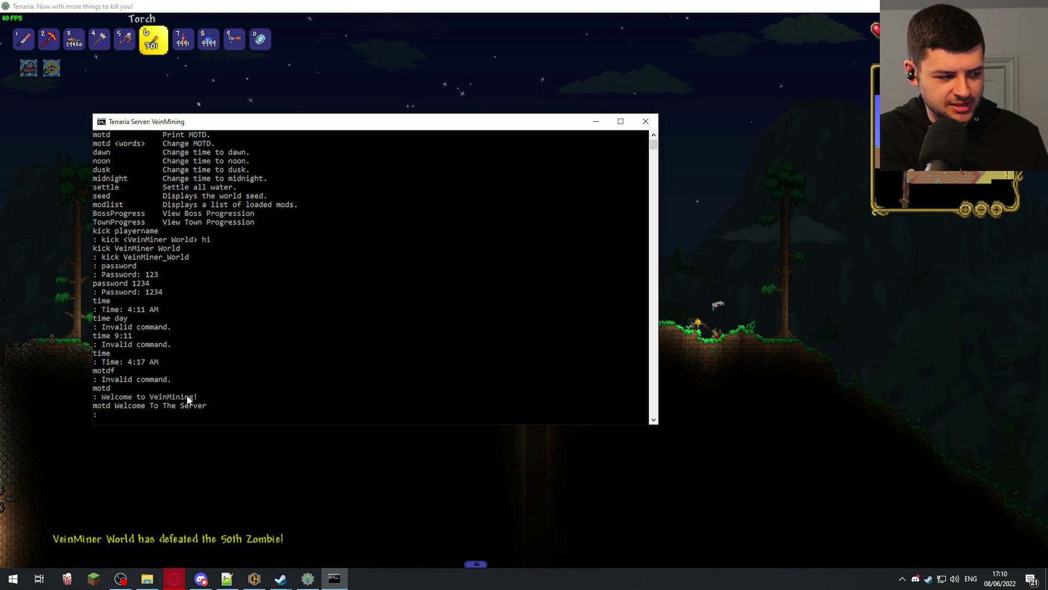
pyautogui.write('seed')
pyautogui.press('Return')
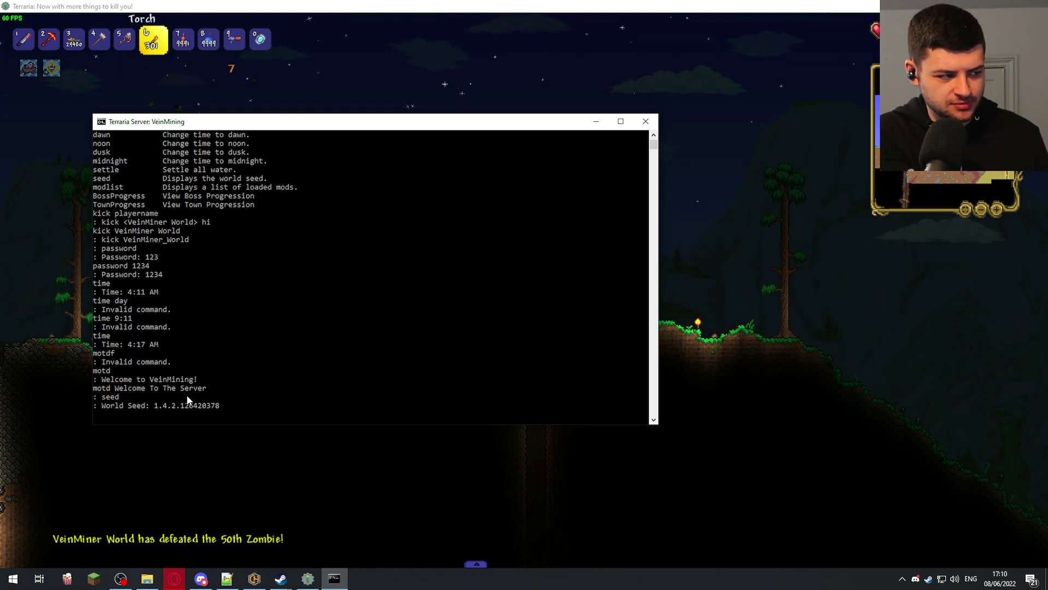
# - Run settle, midnight, help and modlist in the server console
pyautogui.write('settle')
pyautogui.press('Return')
pyautogui.write('midn')
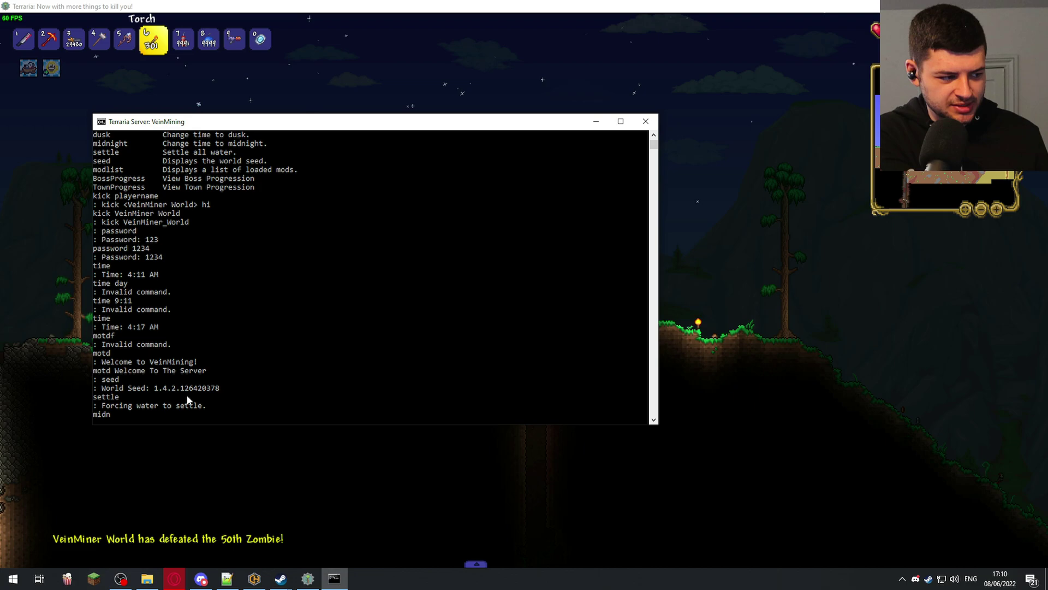
pyautogui.write('ight')
pyautogui.press('Return')
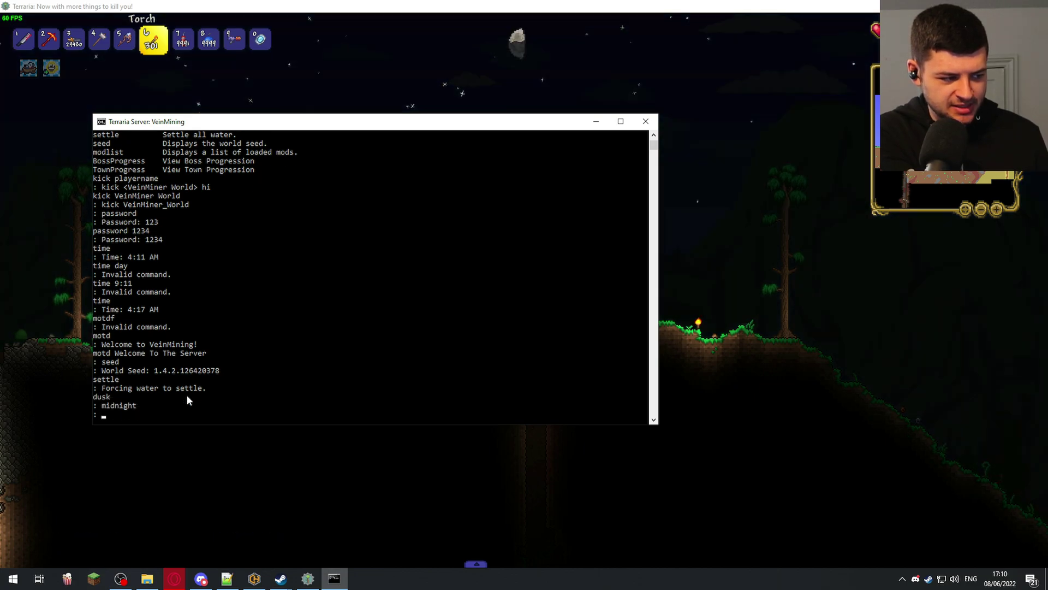
pyautogui.write('help')
pyautogui.press('Return')
pyautogui.write('modlist')
pyautogui.press('Return')
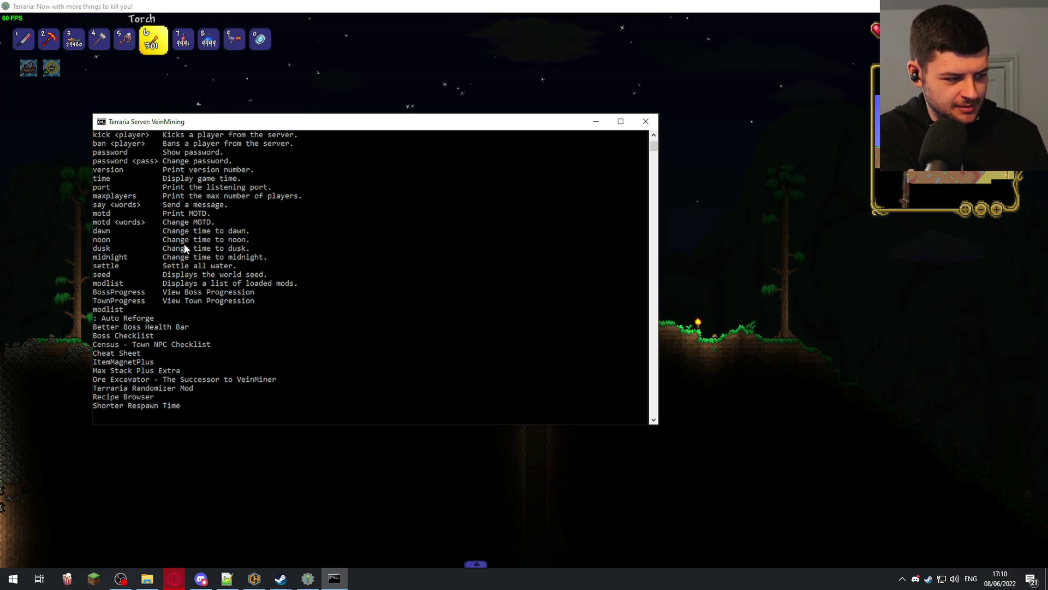
# - Return to the world, place a torch, and shoot zombies with the Minishark
pyautogui.click(854, 235)
pyautogui.press('a')
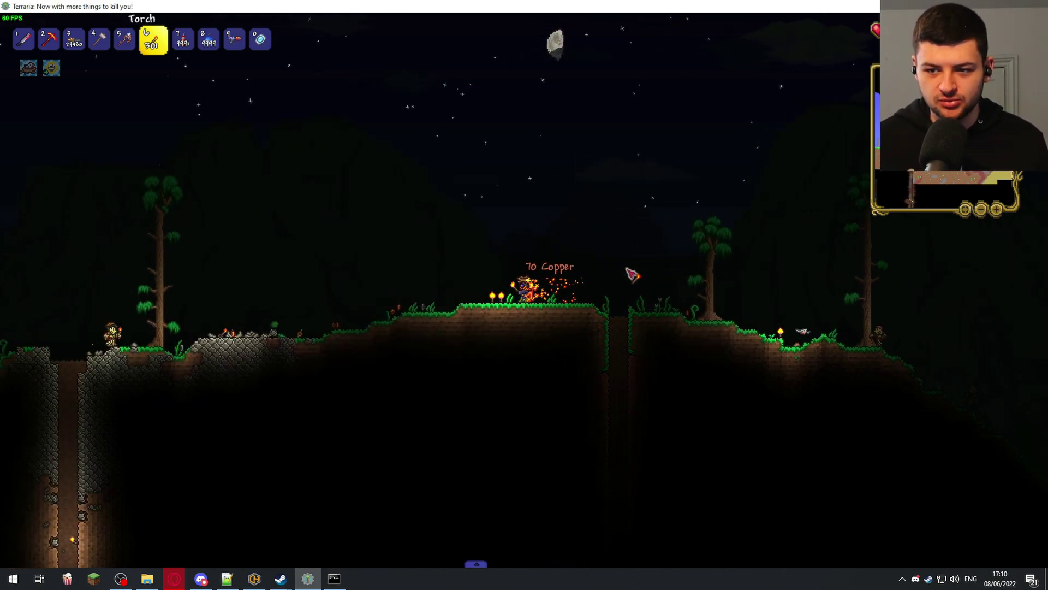
pyautogui.press('d')
pyautogui.click(695, 297)
pyautogui.press('1')
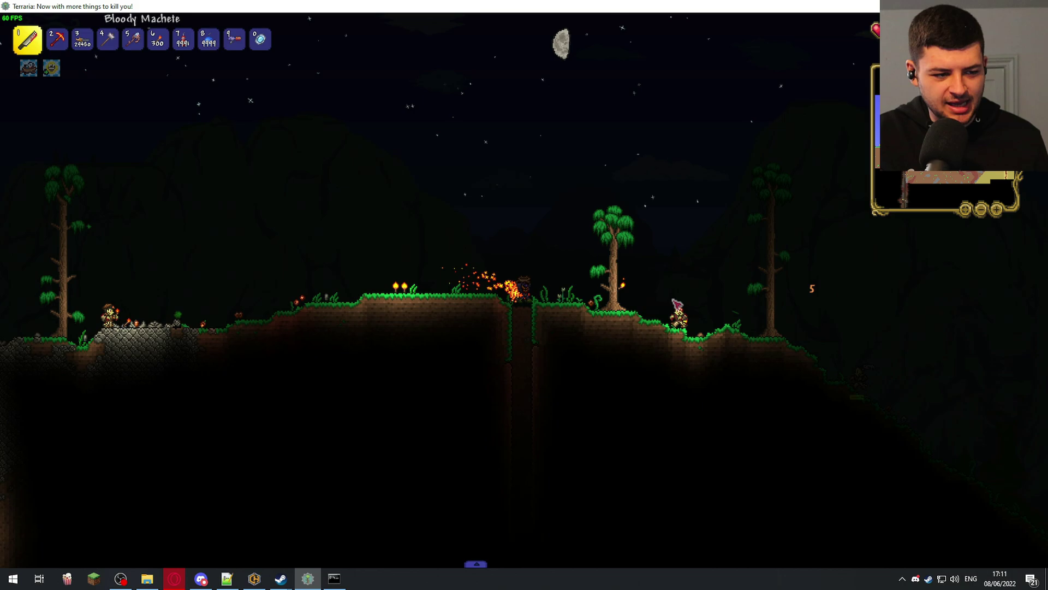
pyautogui.press('space')
pyautogui.press('3')
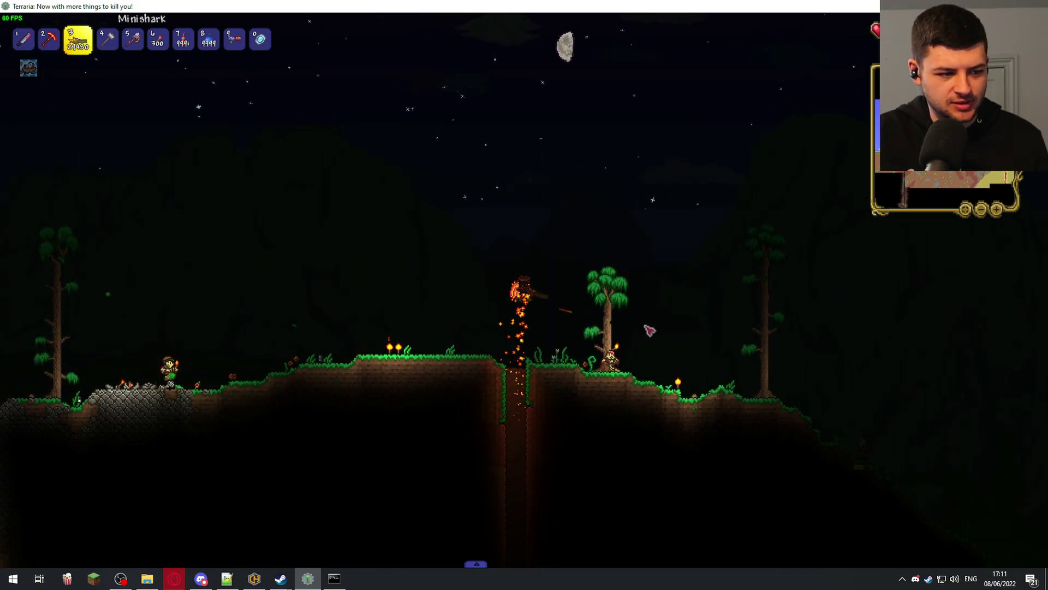
pyautogui.click(592, 315)
pyautogui.press('d')
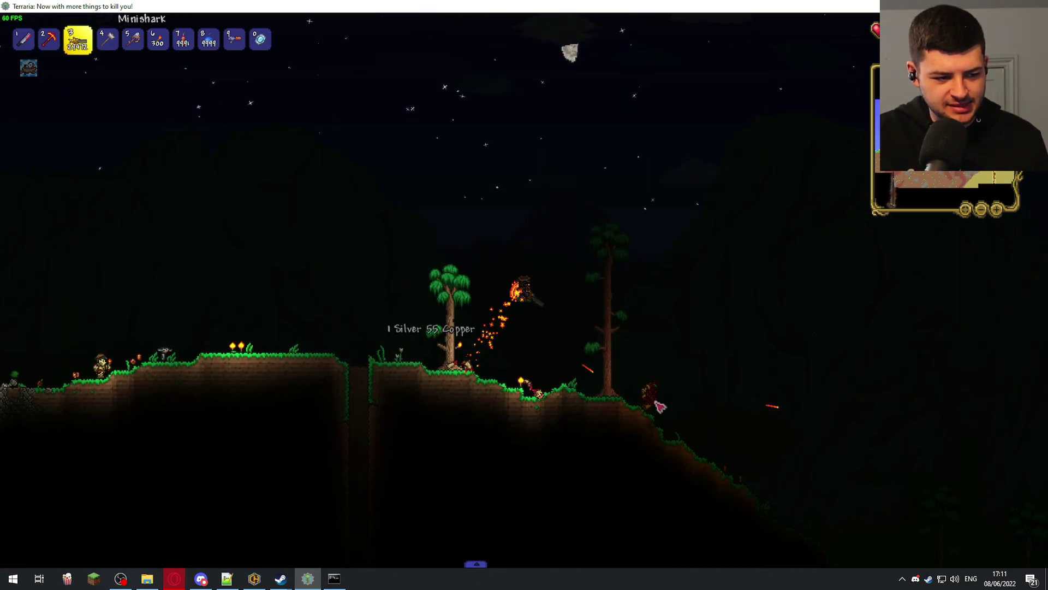
pyautogui.click(616, 381)
pyautogui.press('d')
# - Try kick commands in chat as 'klck', '!kick' and '/kick'
pyautogui.press('Return')
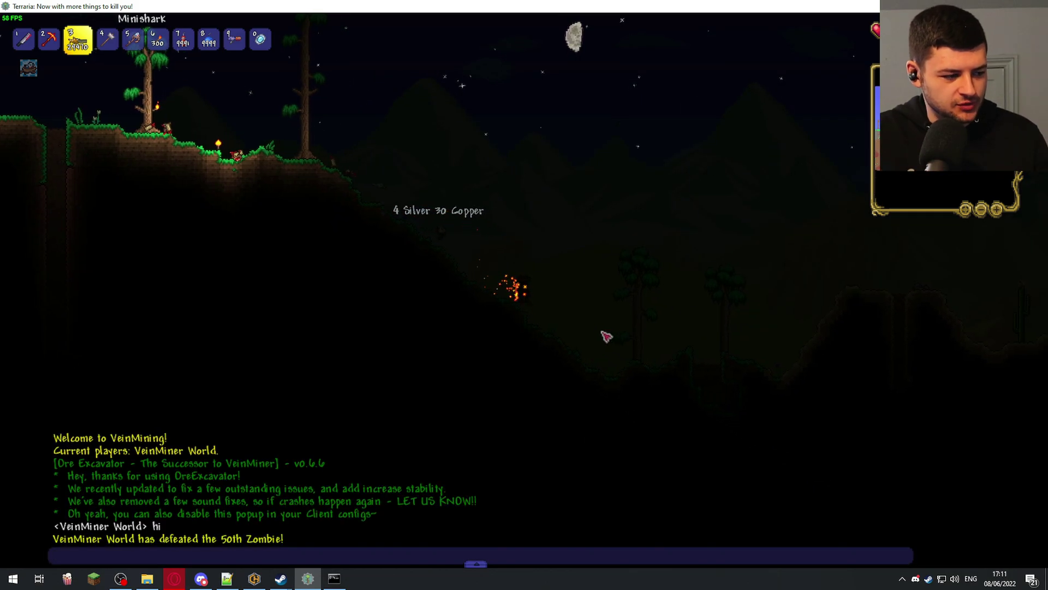
pyautogui.write('klck')
pyautogui.press('Return')
pyautogui.press('Return')
pyautogui.write('!kick')
pyautogui.press('Return')
pyautogui.press('Return')
pyautogui.write('/kick')
pyautogui.press('Return')
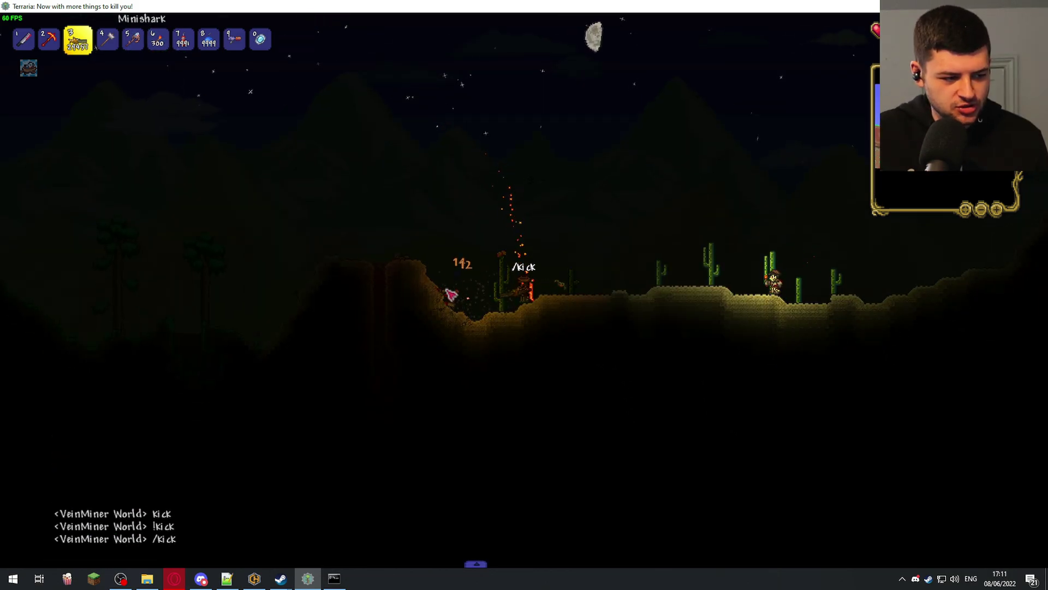
# - Fight zombies with the Minishark while walking and rocket-flying right toward the forest
pyautogui.click(762, 308)
pyautogui.press('d')
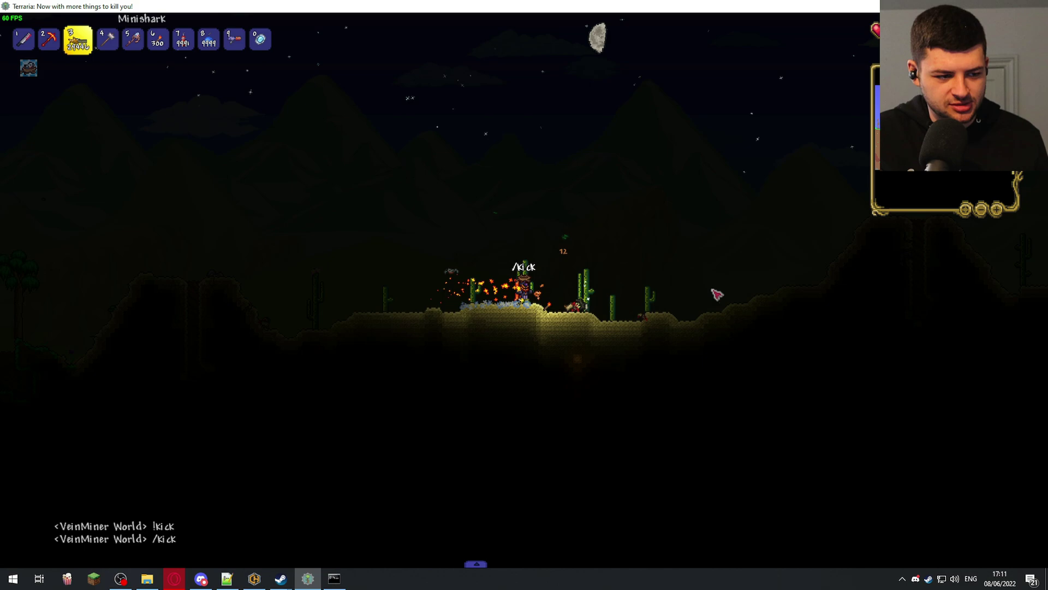
pyautogui.press('space')
pyautogui.click(707, 333)
pyautogui.press('d')
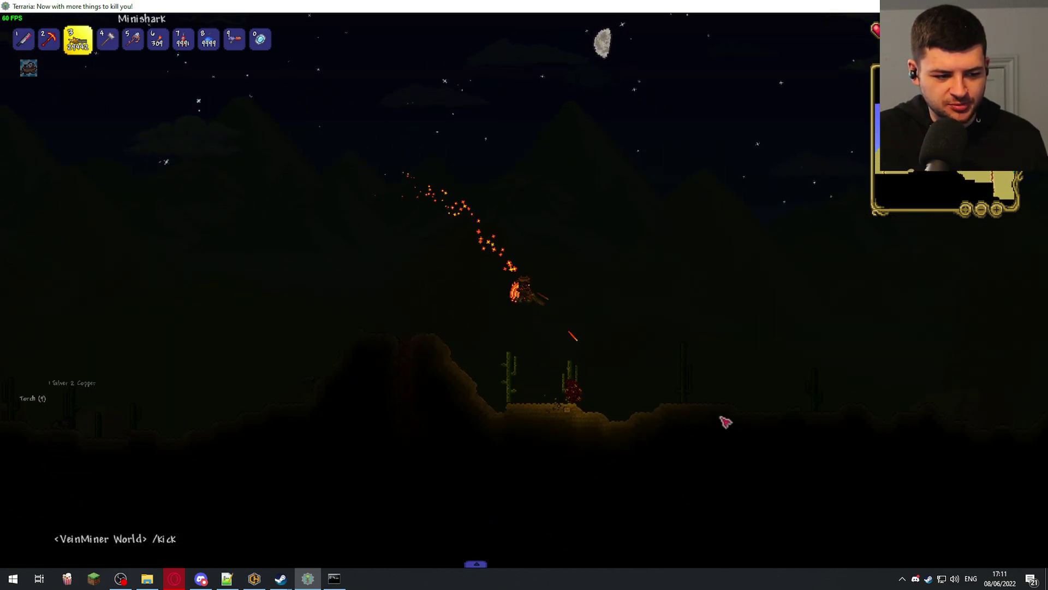
pyautogui.click(384, 306)
pyautogui.press('d')
pyautogui.click(802, 314)
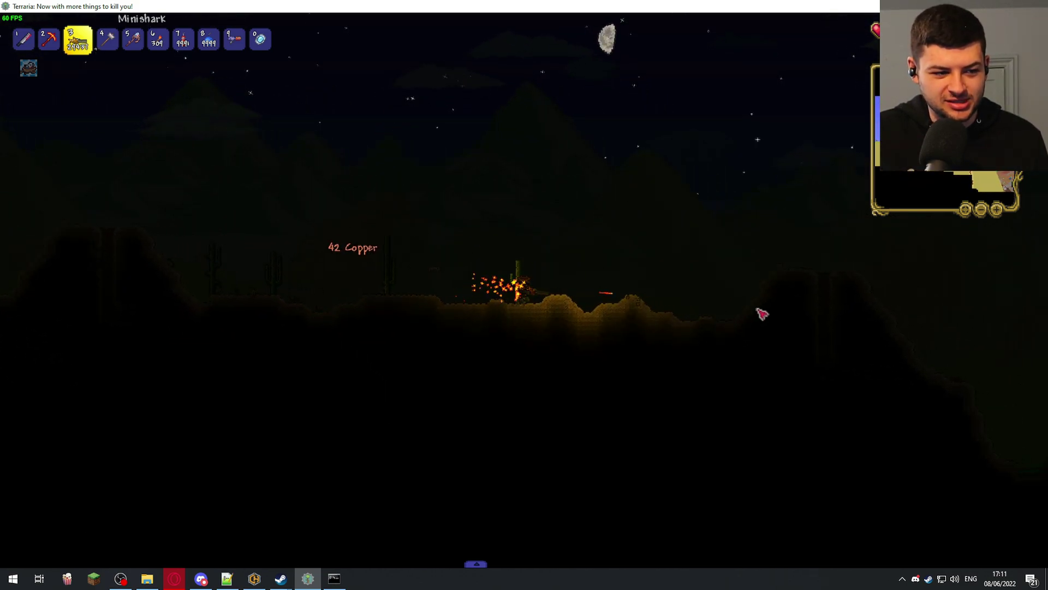
pyautogui.press('space')
pyautogui.press('d')
pyautogui.press('space')
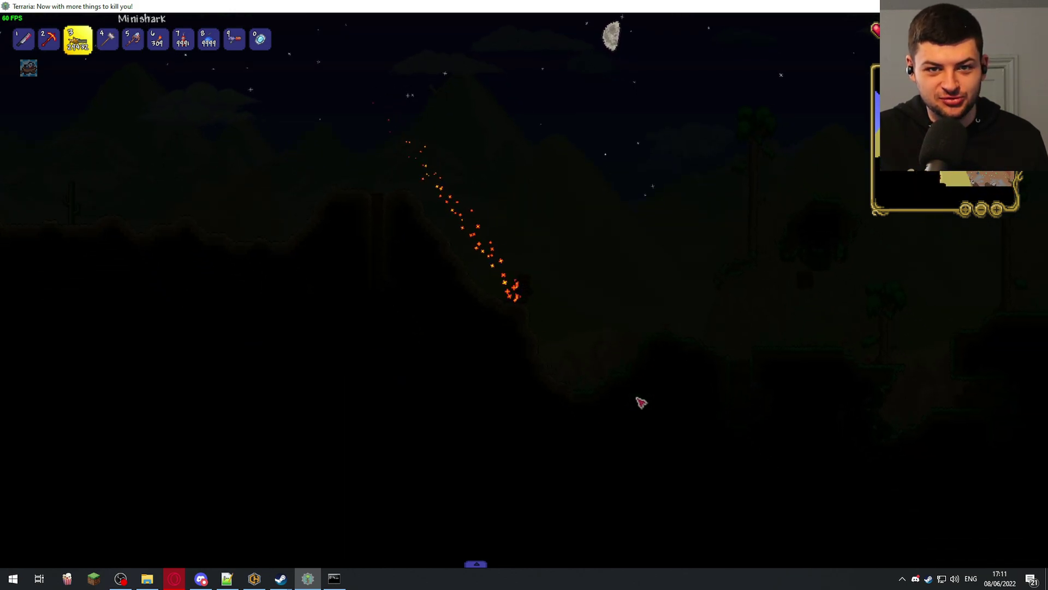
pyautogui.click(610, 439)
pyautogui.click(610, 439)
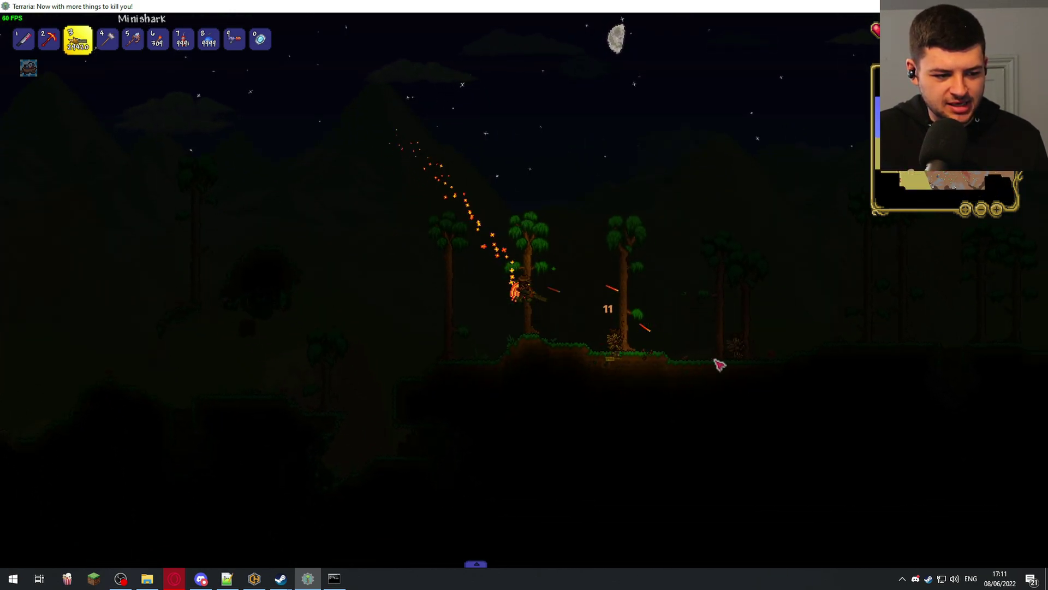
# - Push right through the jungle firing the Minishark and collecting coin drops
pyautogui.press('d')
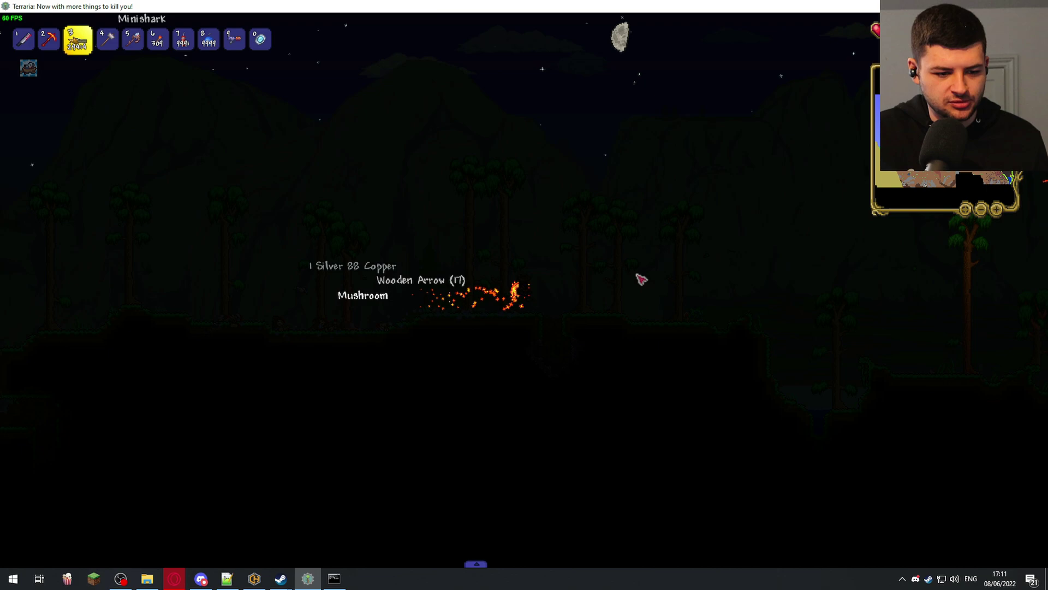
pyautogui.click(640, 278)
pyautogui.press('d')
pyautogui.click(660, 342)
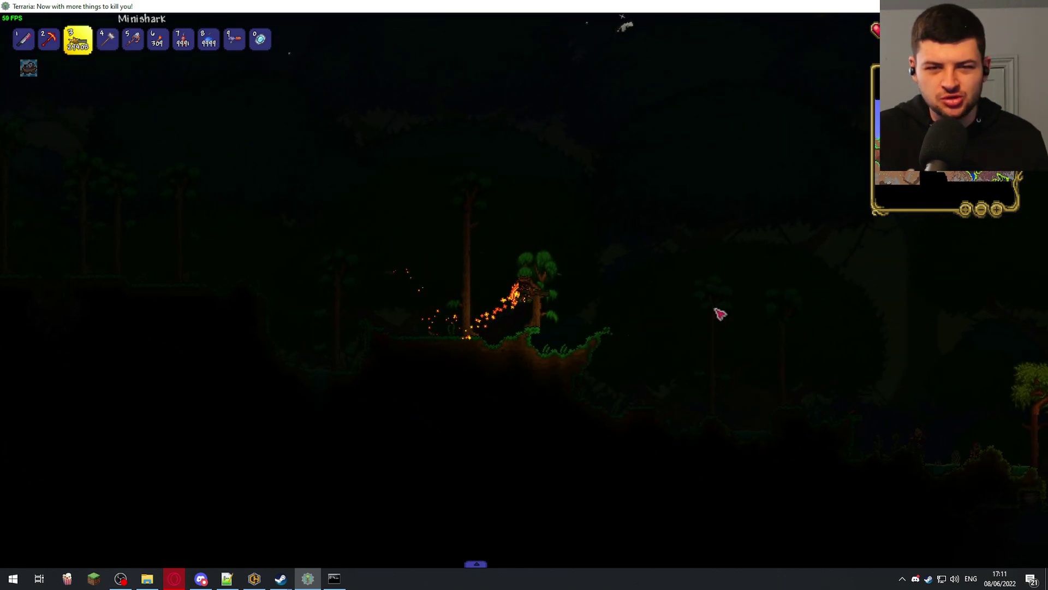
pyautogui.press('d')
pyautogui.click(746, 298)
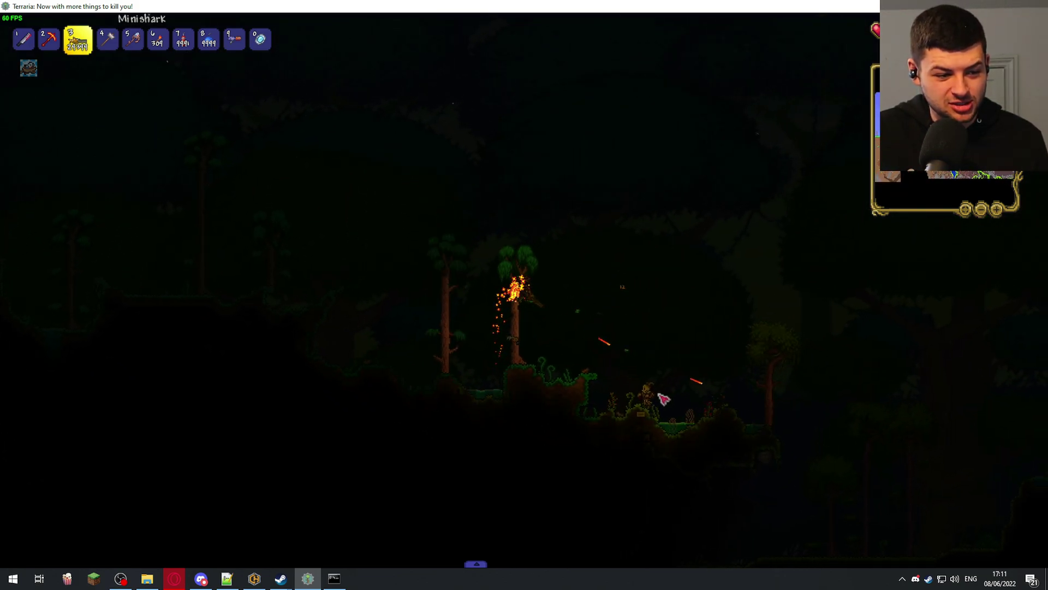
pyautogui.press('d')
pyautogui.click(617, 309)
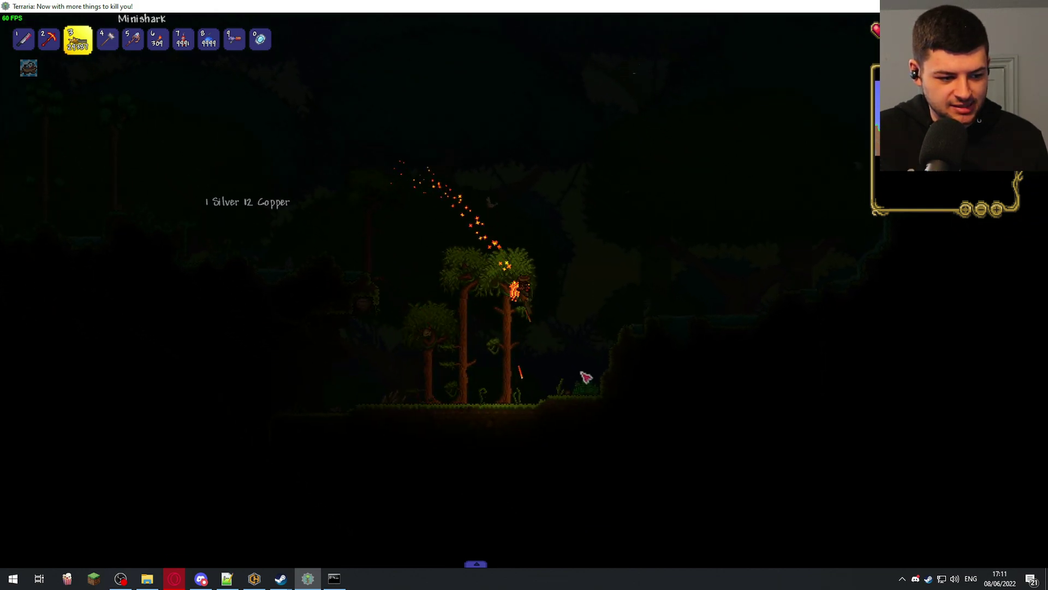
pyautogui.press('d')
pyautogui.click(673, 285)
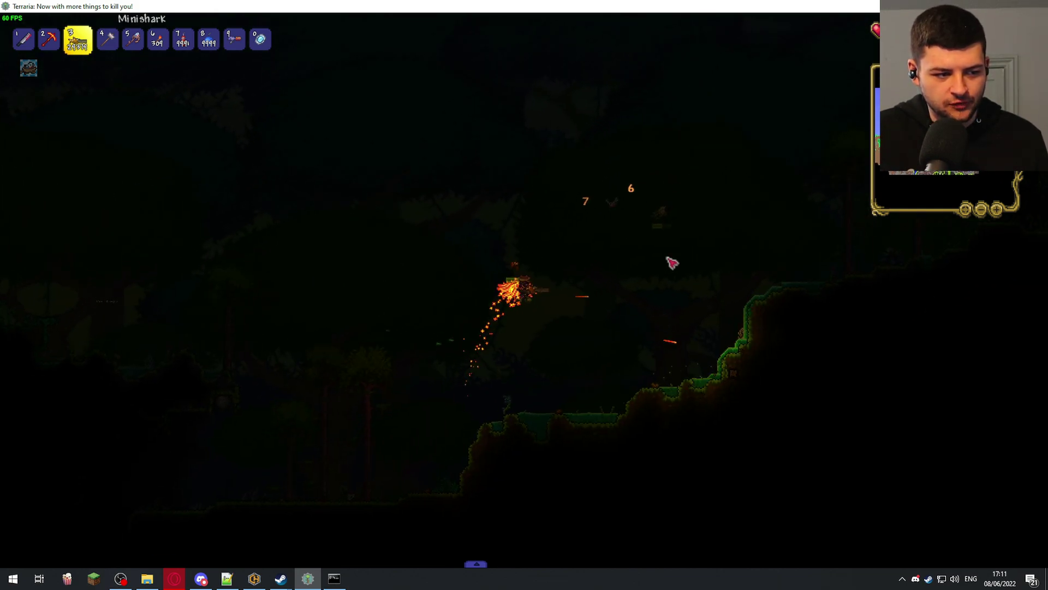
# - Fly right through the jungle firing the Minishark at enemies
pyautogui.press('d')
pyautogui.click(445, 411)
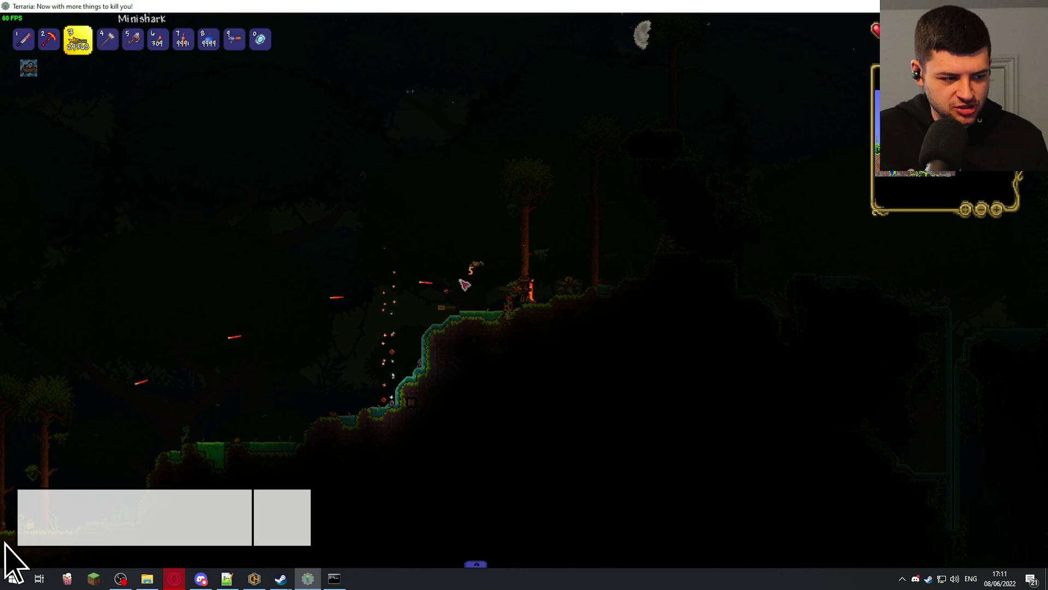
pyautogui.press('space')
pyautogui.click(454, 270)
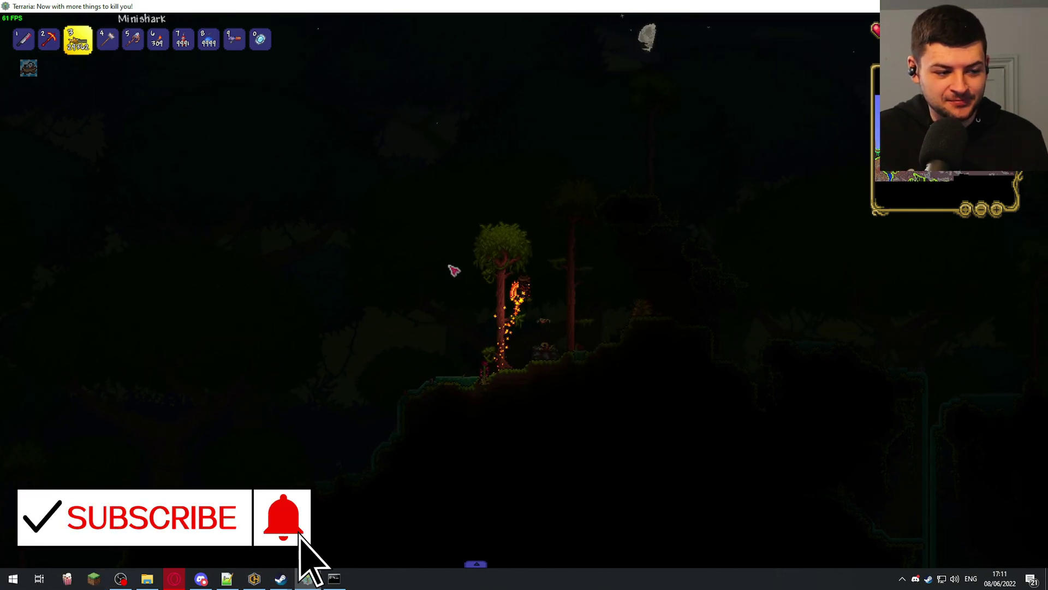
pyautogui.press('d')
pyautogui.click(664, 419)
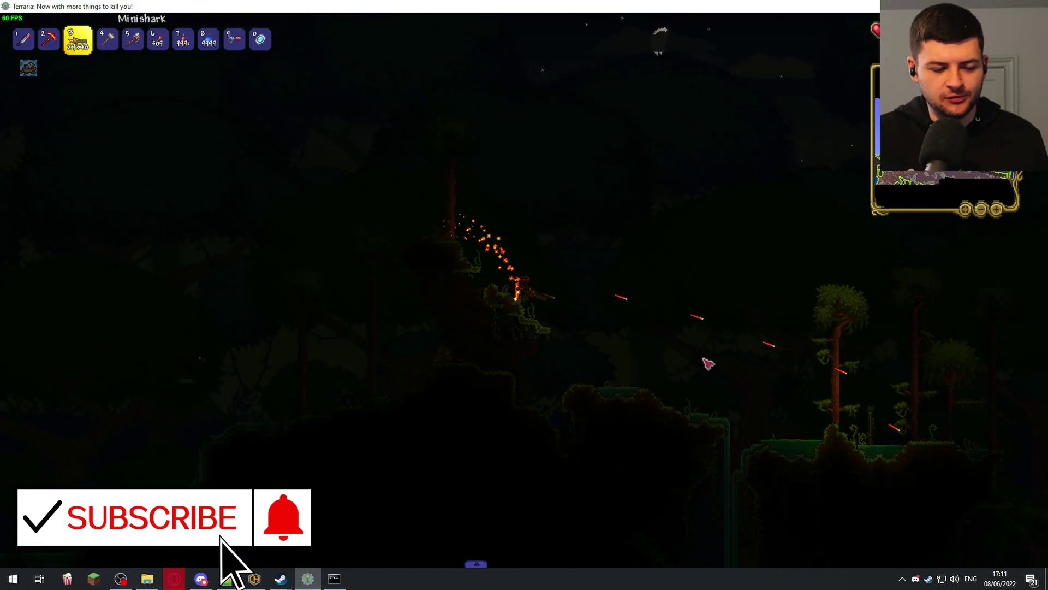
pyautogui.click(718, 355)
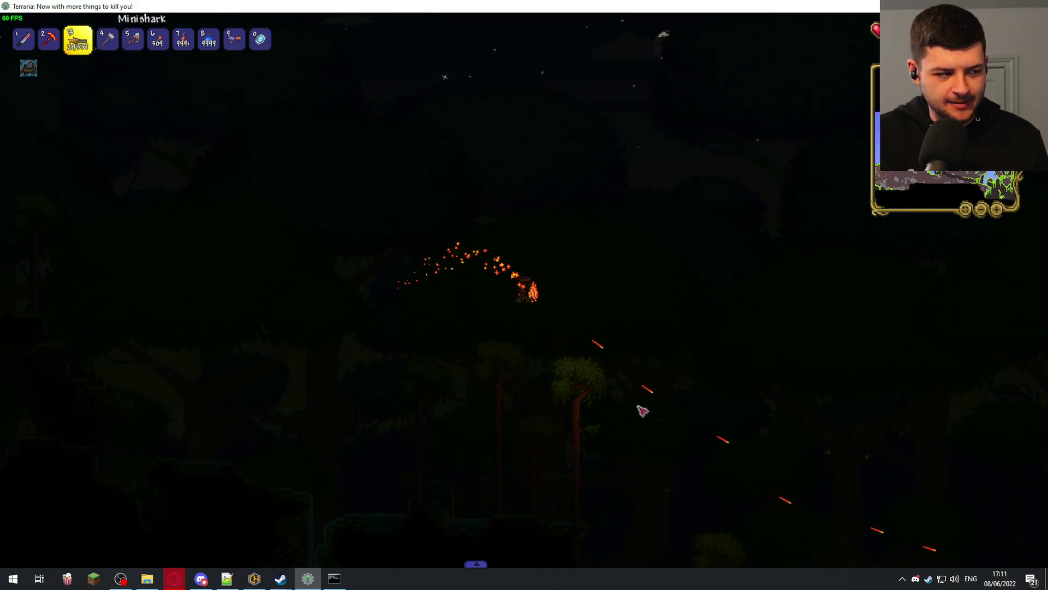
# - Place a torch to light the jungle, then swap back to the Molten Pickaxe
pyautogui.press('2')
pyautogui.press('6')
pyautogui.click(546, 300)
pyautogui.press('2')
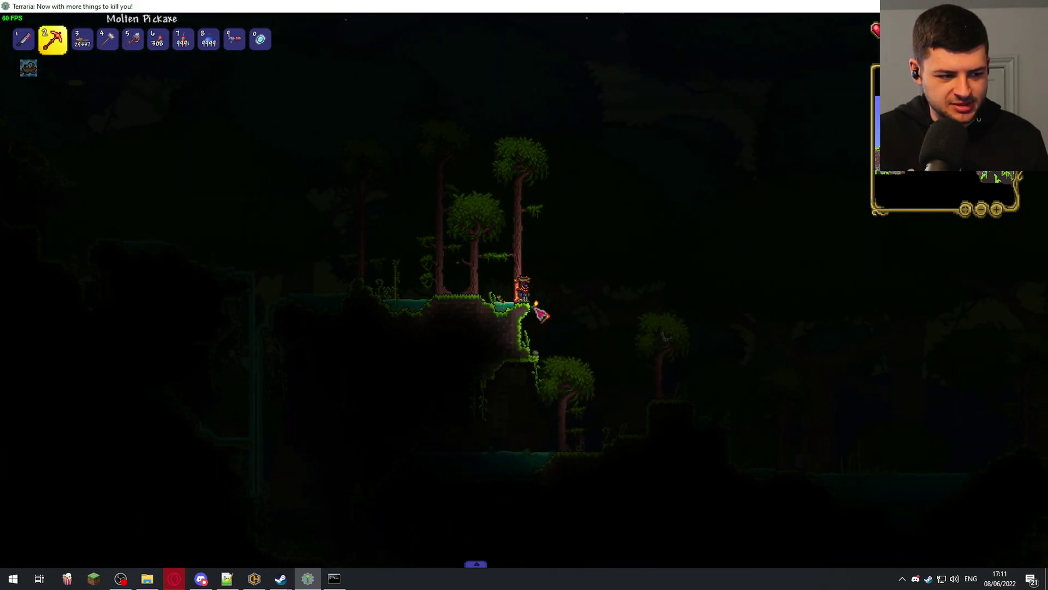
pyautogui.press('3')
pyautogui.press('2')
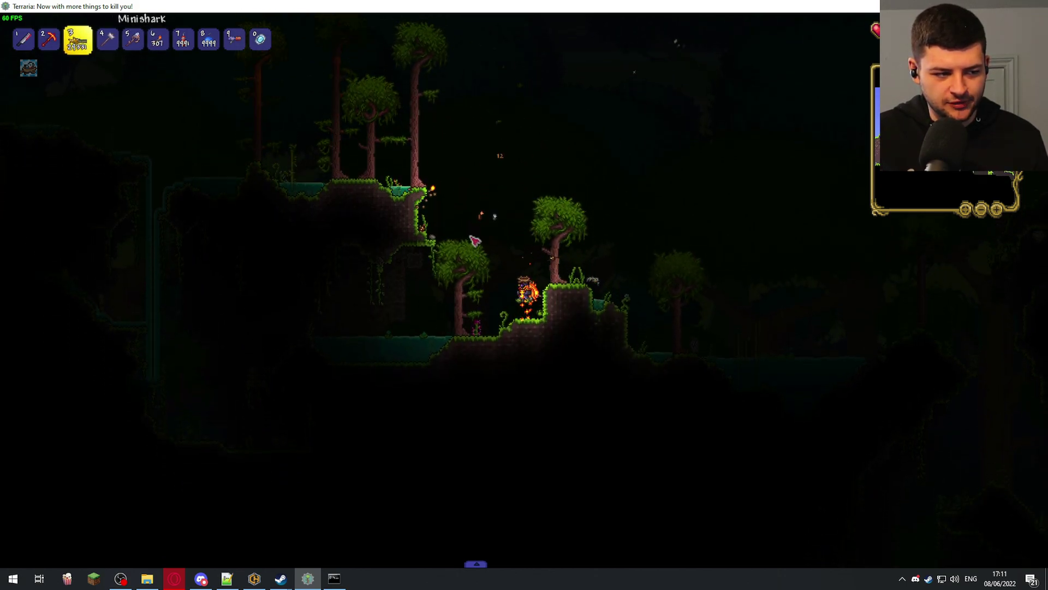
# - Shoot enemies up and to the right, then climb the hill with the Minishark ready
pyautogui.click(583, 218)
pyautogui.moveTo(583, 219); pyautogui.dragTo(685, 149)
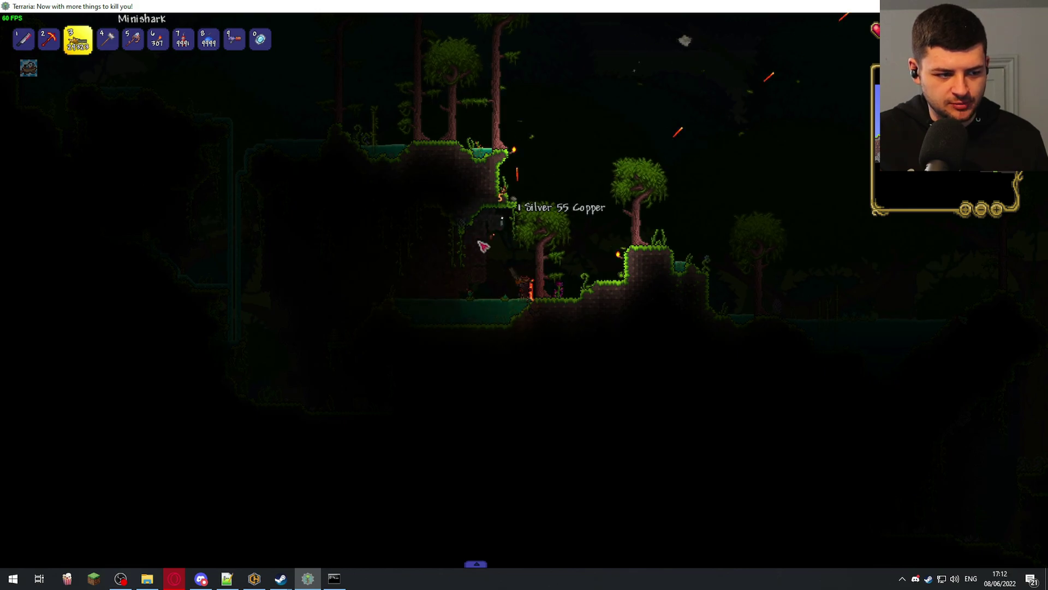
pyautogui.moveTo(494, 244); pyautogui.dragTo(573, 251)
pyautogui.press('6')
pyautogui.press('d')
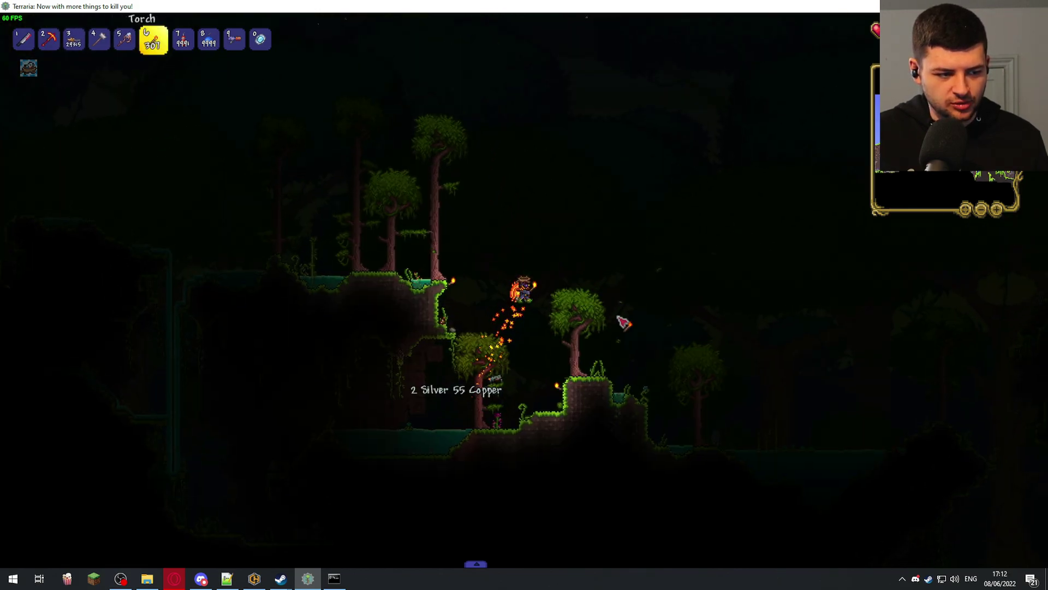
pyautogui.press('2')
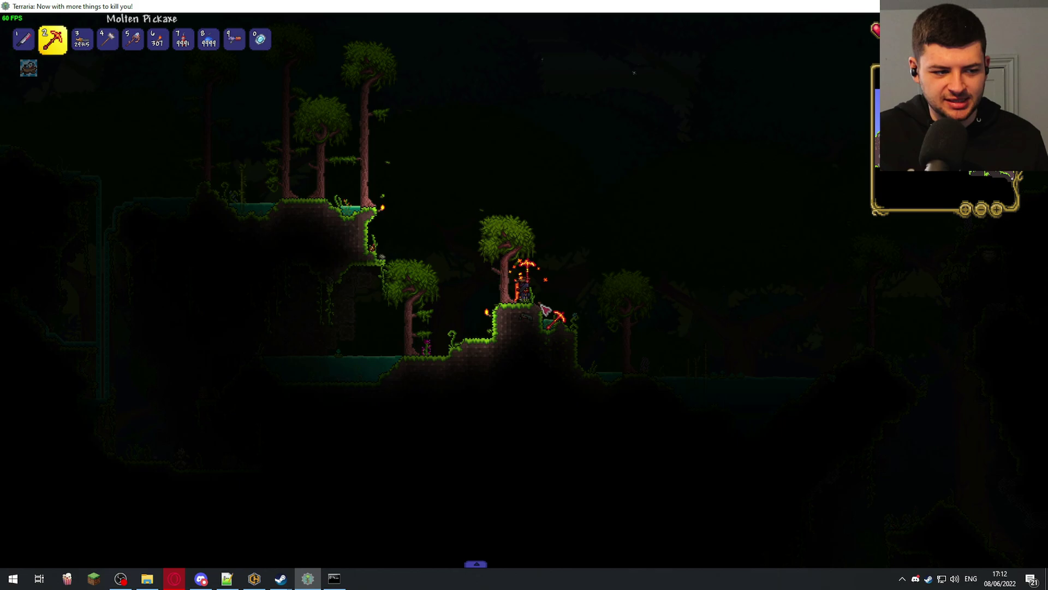
pyautogui.press('3')
pyautogui.press('d')
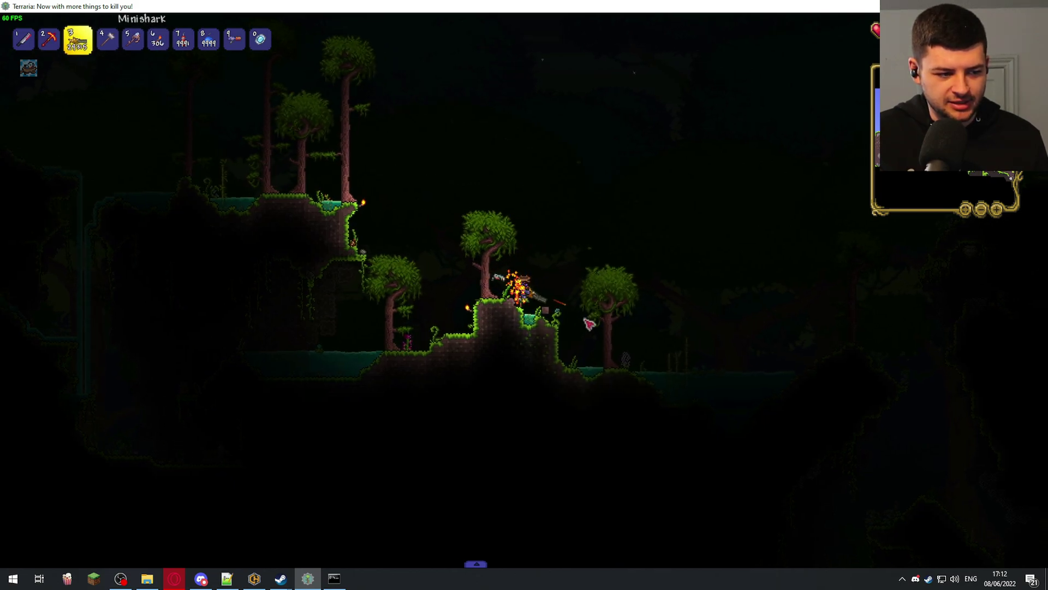
# - Keep moving right into the jungle, swinging the pickaxe and firing at enemies
pyautogui.click(704, 331)
pyautogui.press('d')
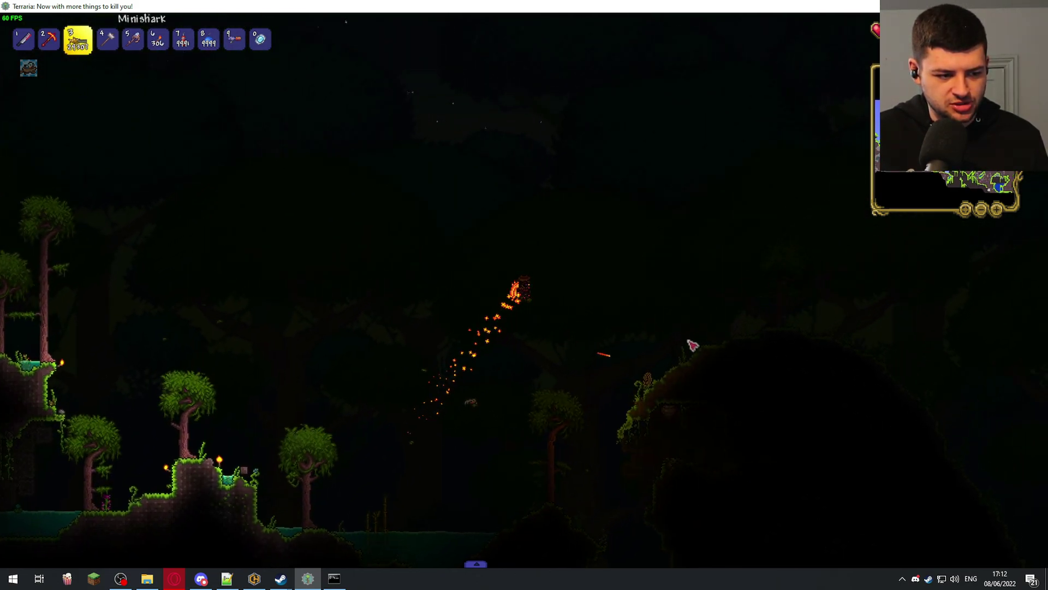
pyautogui.press('2')
pyautogui.click(518, 297)
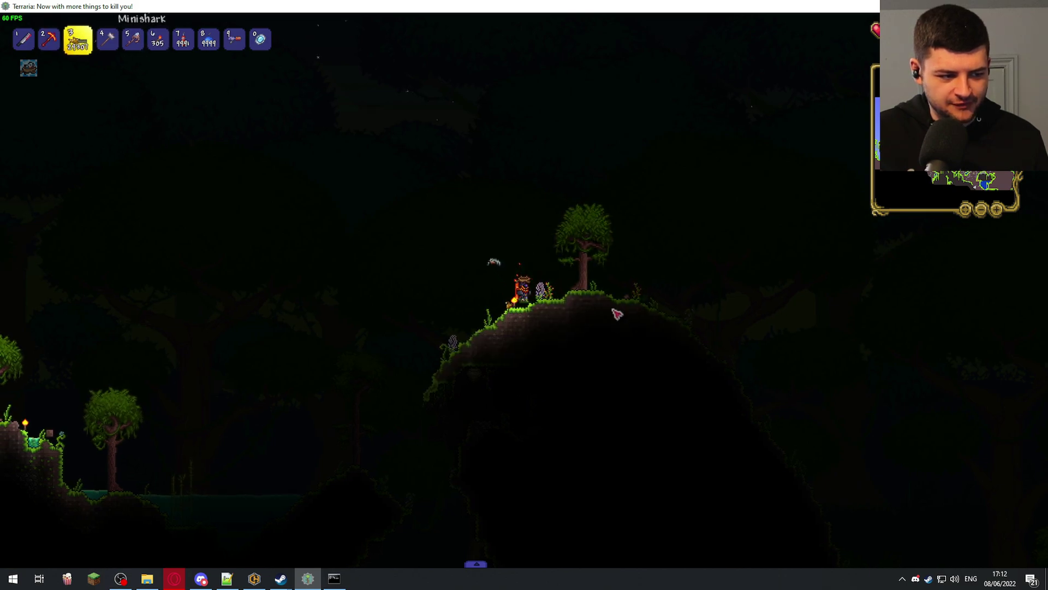
pyautogui.press('d')
pyautogui.click(721, 337)
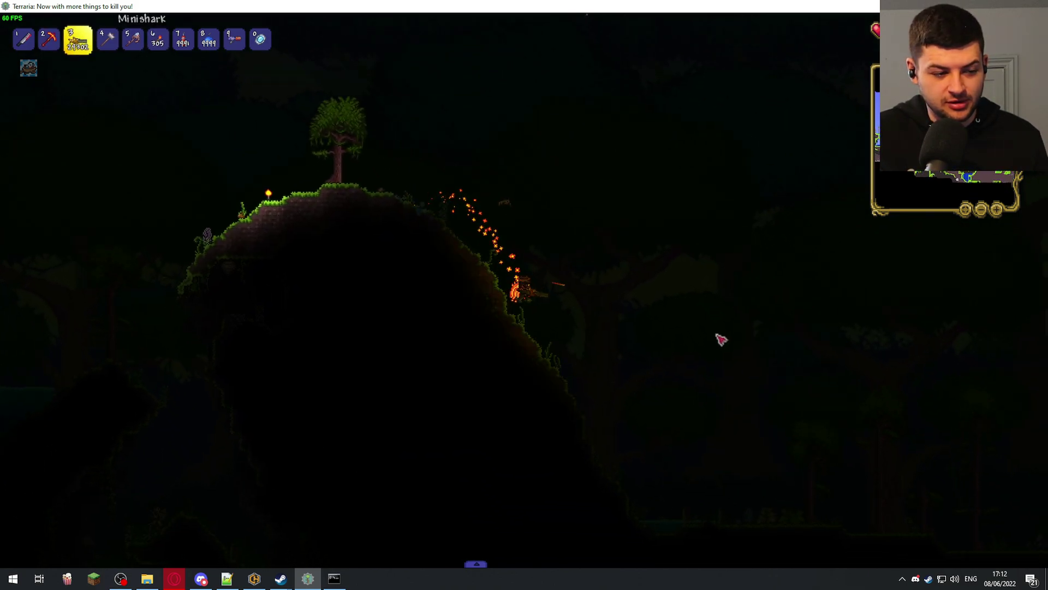
pyautogui.press('d')
pyautogui.click(720, 338)
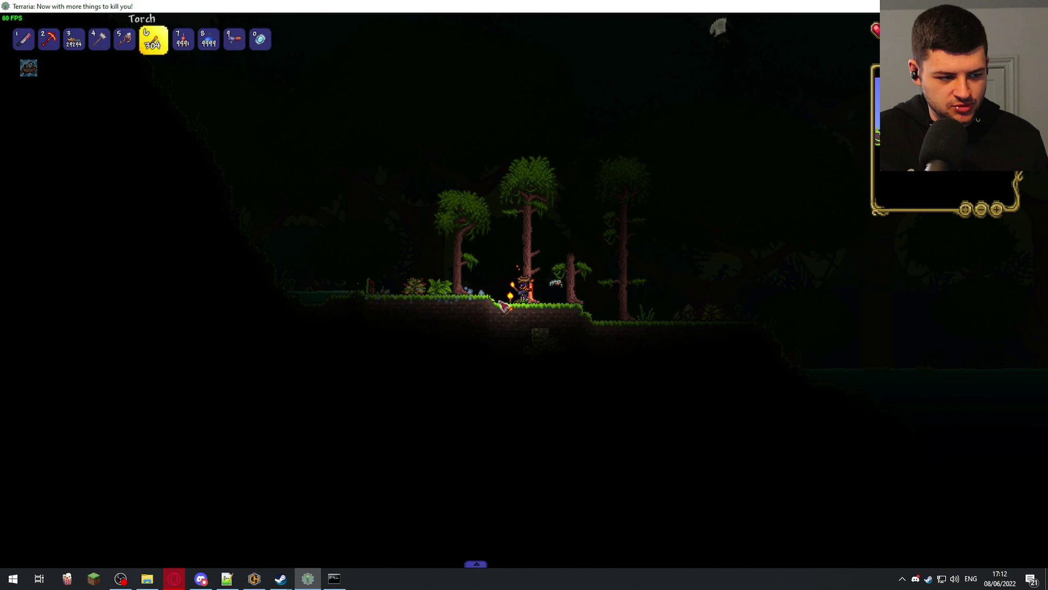
pyautogui.press('d')
pyautogui.click(636, 300)
# - Keep heading right, firing the Minishark and cycling between the Glowstick and Molten Pickaxe
pyautogui.press('space')
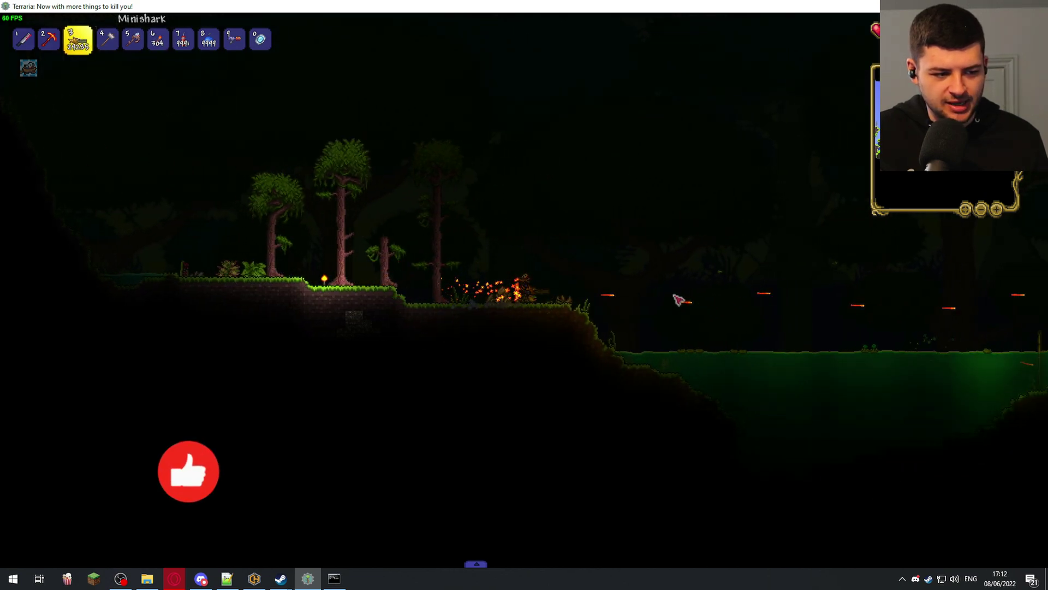
pyautogui.press('g')
pyautogui.press('d')
pyautogui.press('3')
pyautogui.click(625, 276)
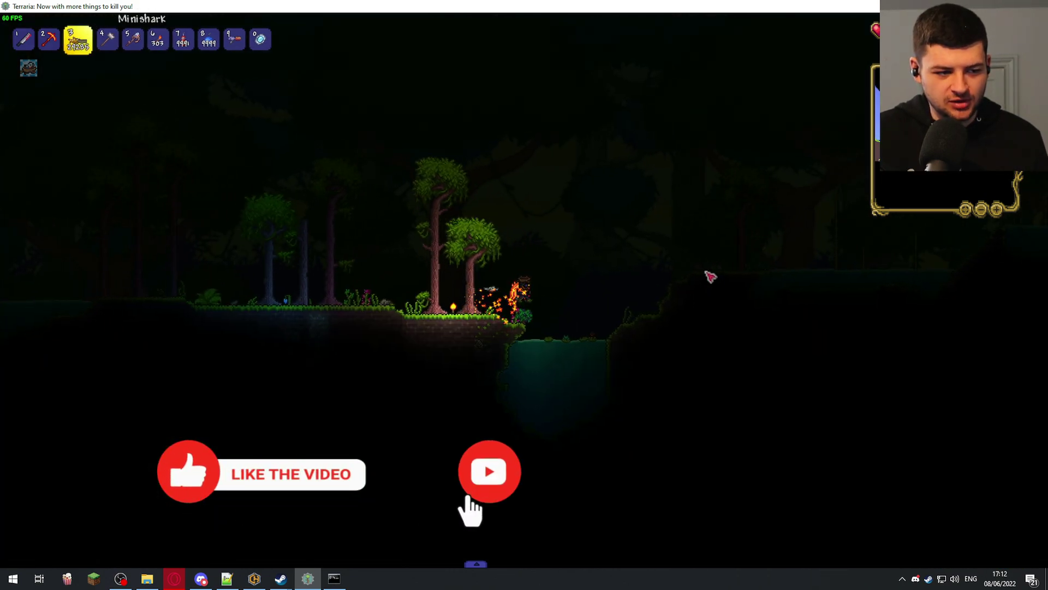
pyautogui.press('g')
pyautogui.press('space')
pyautogui.press('d')
pyautogui.press('2')
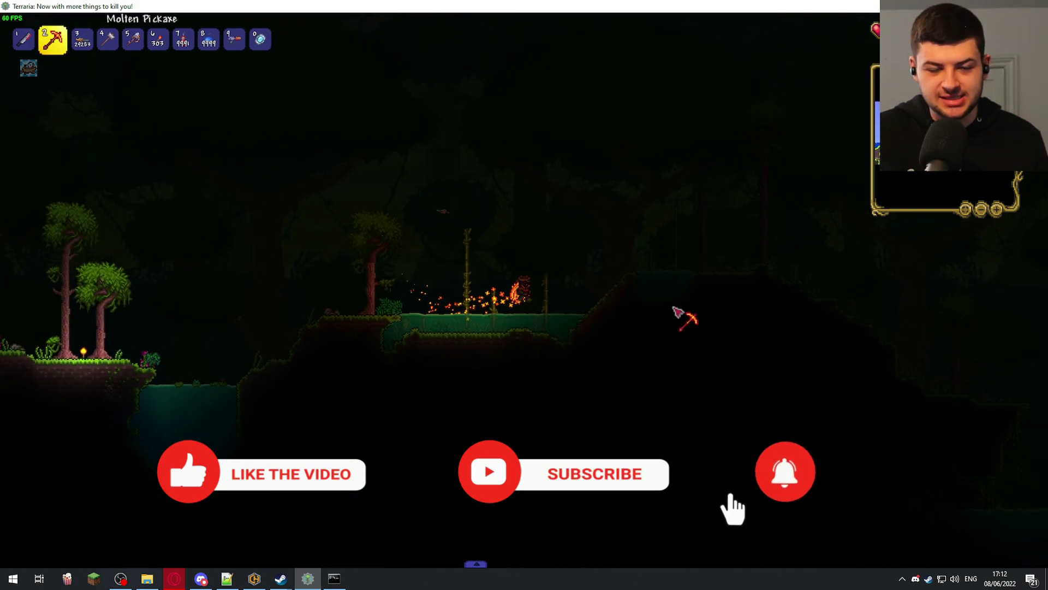
# - Fly up and right over the jungle hills with the Glowstick and torches selected
pyautogui.press('g')
pyautogui.press('d')
pyautogui.press('space')
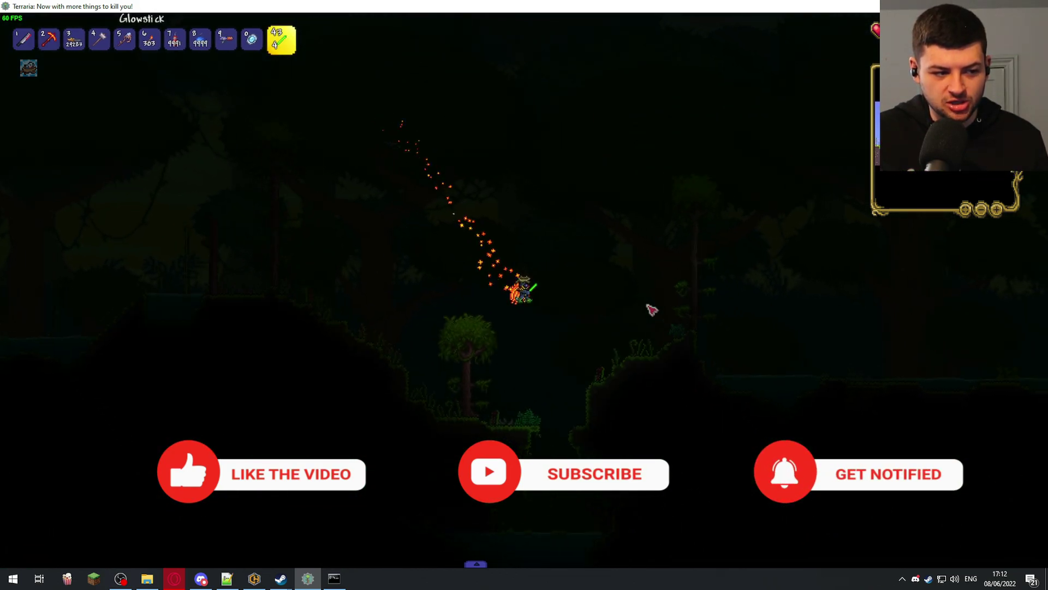
pyautogui.press('d')
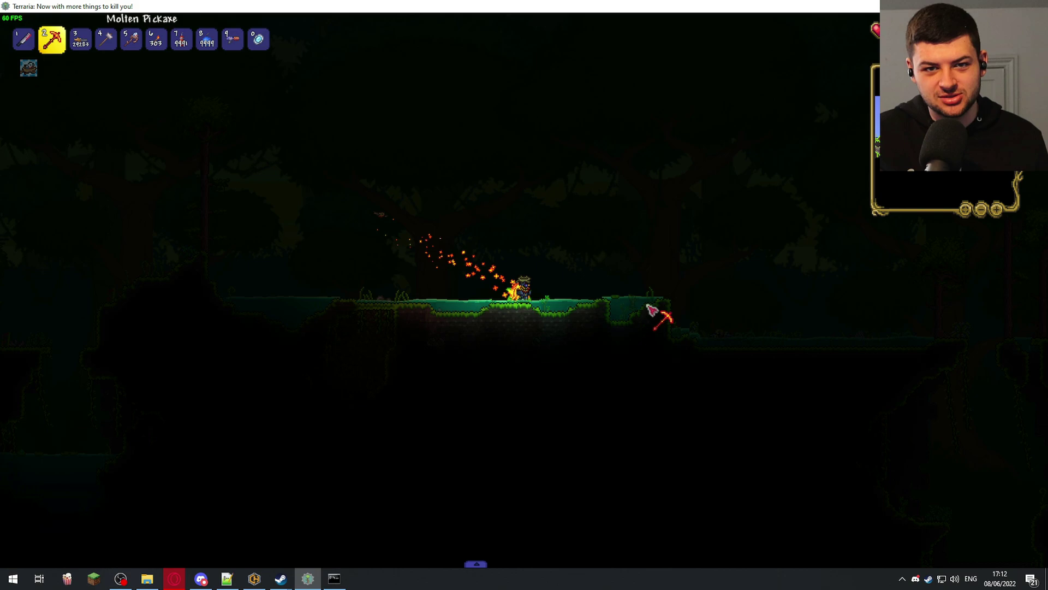
pyautogui.press('0')
pyautogui.press('space')
pyautogui.press('6')
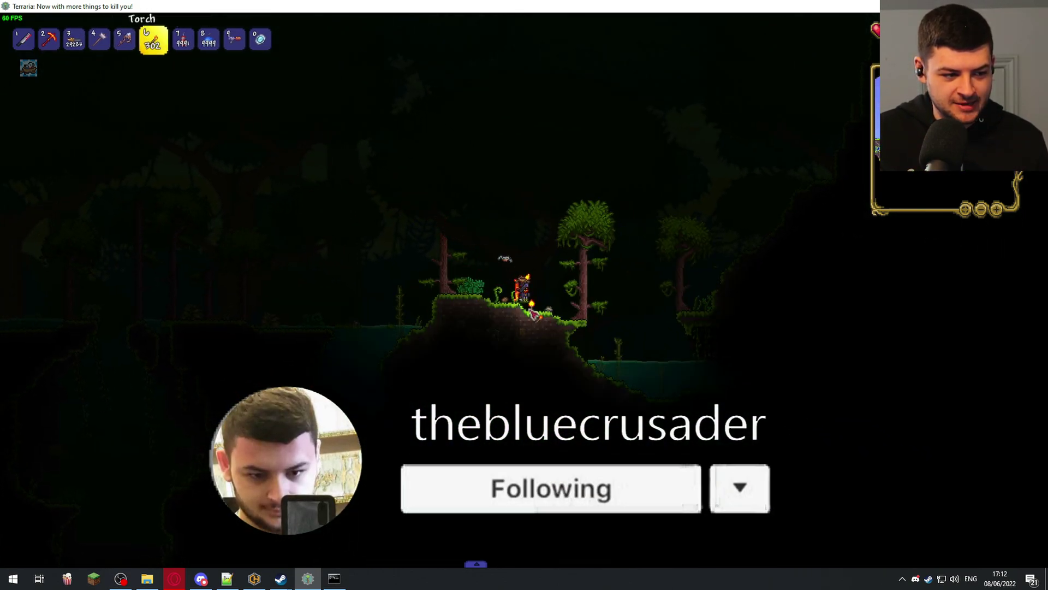
pyautogui.press('space')
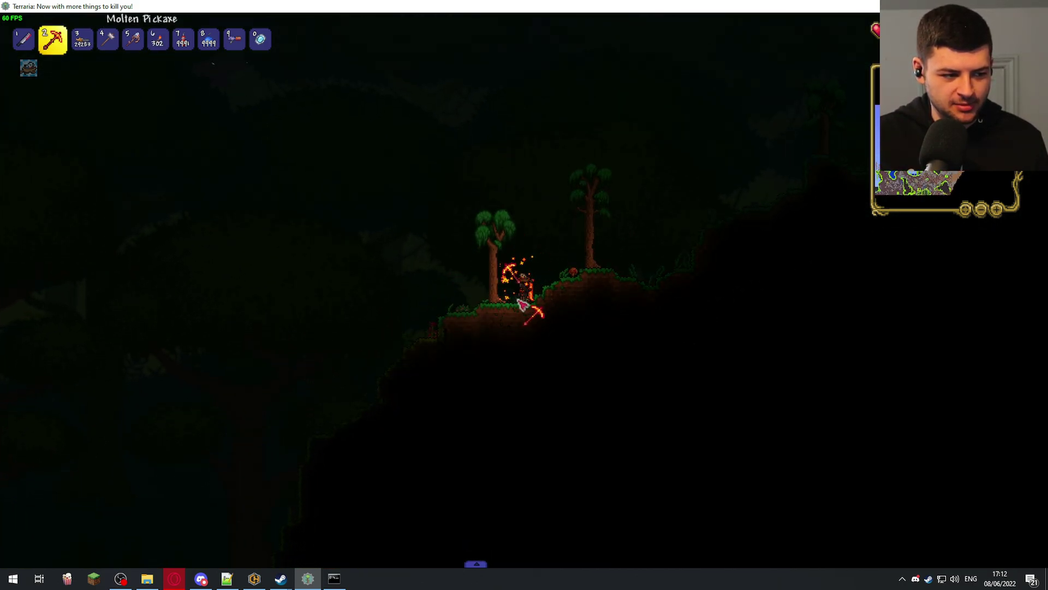
pyautogui.press('d')
pyautogui.press('space')
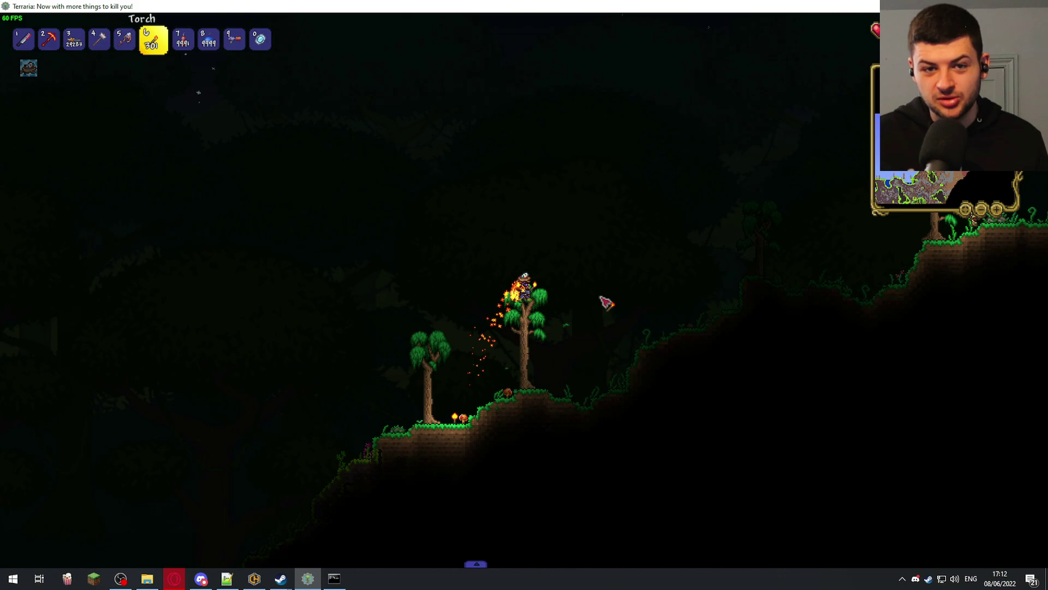
# - Drop onto the hill and shoot the approaching zombie with the Minishark
pyautogui.press('3')
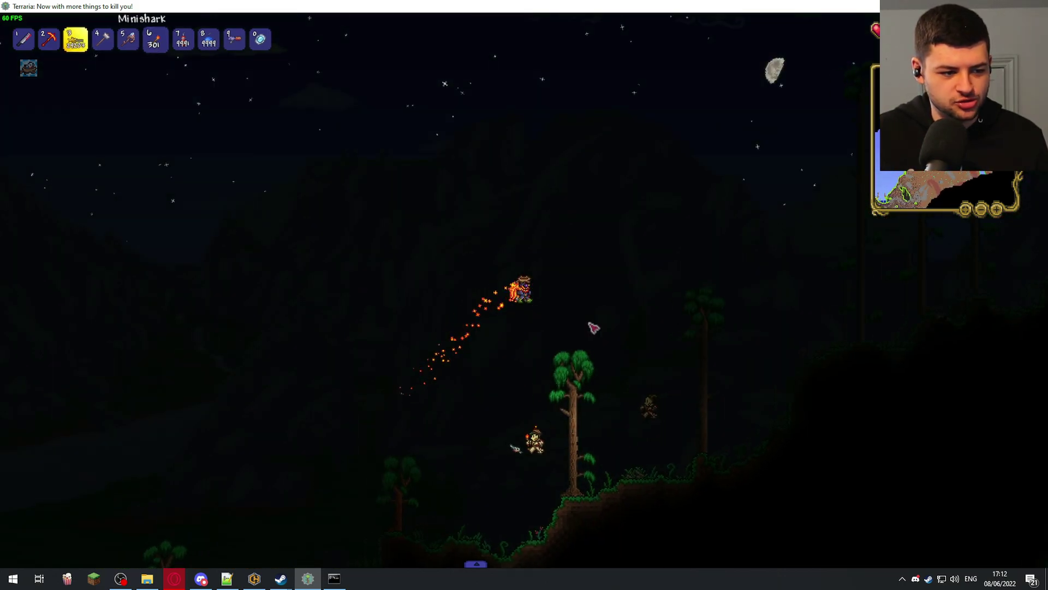
pyautogui.press('a')
pyautogui.click(507, 304)
pyautogui.press('d')
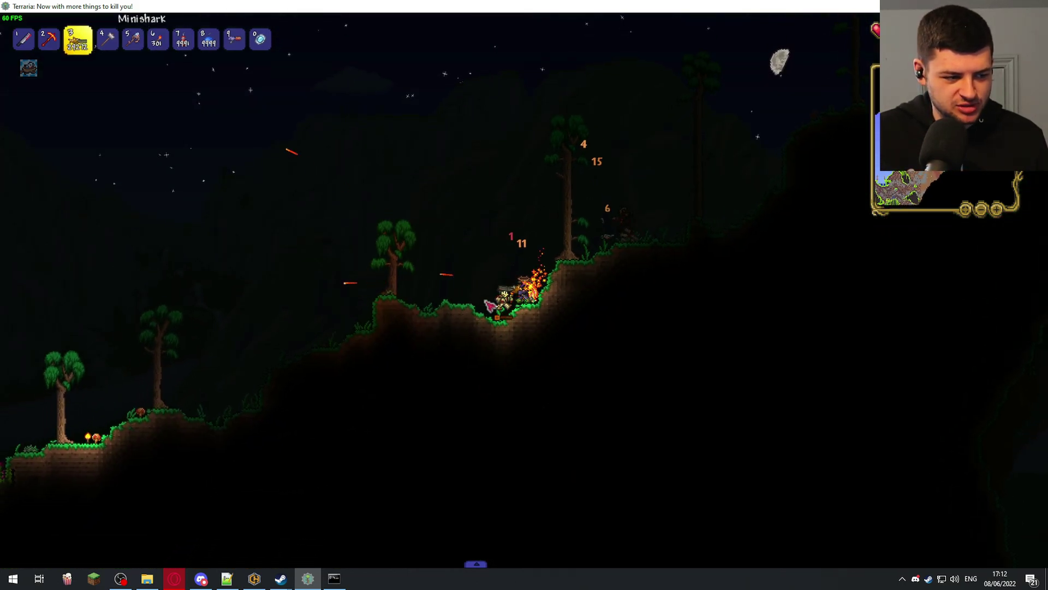
pyautogui.press('space')
pyautogui.scroll(3, 644, 241)
# - Continue flying over the jungle hill and fire the Minishark at enemies
pyautogui.press('2')
pyautogui.press('space')
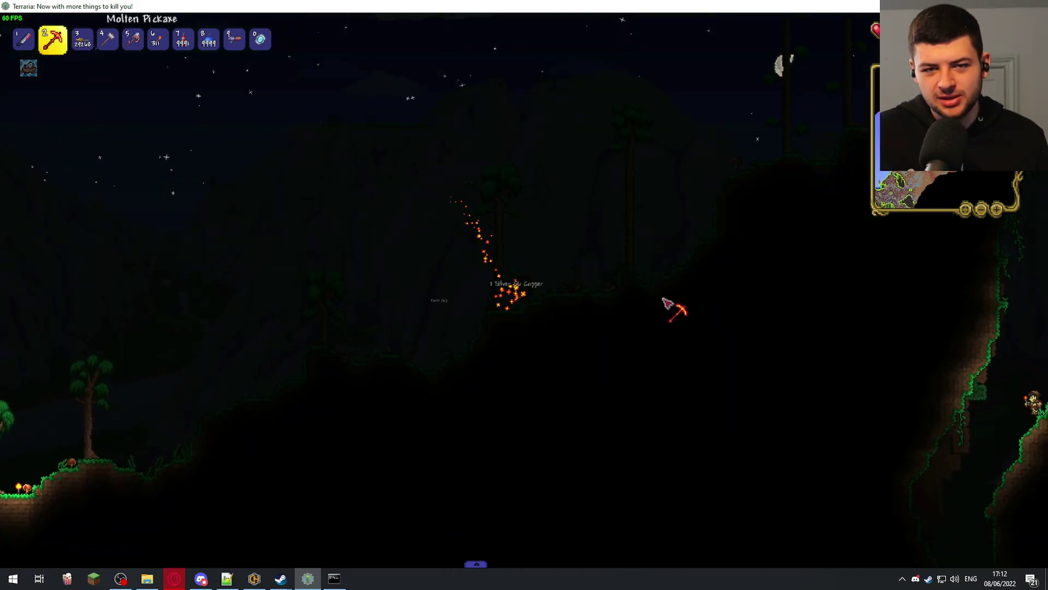
pyautogui.scroll(2, 655, 317)
pyautogui.press('6')
pyautogui.press('2')
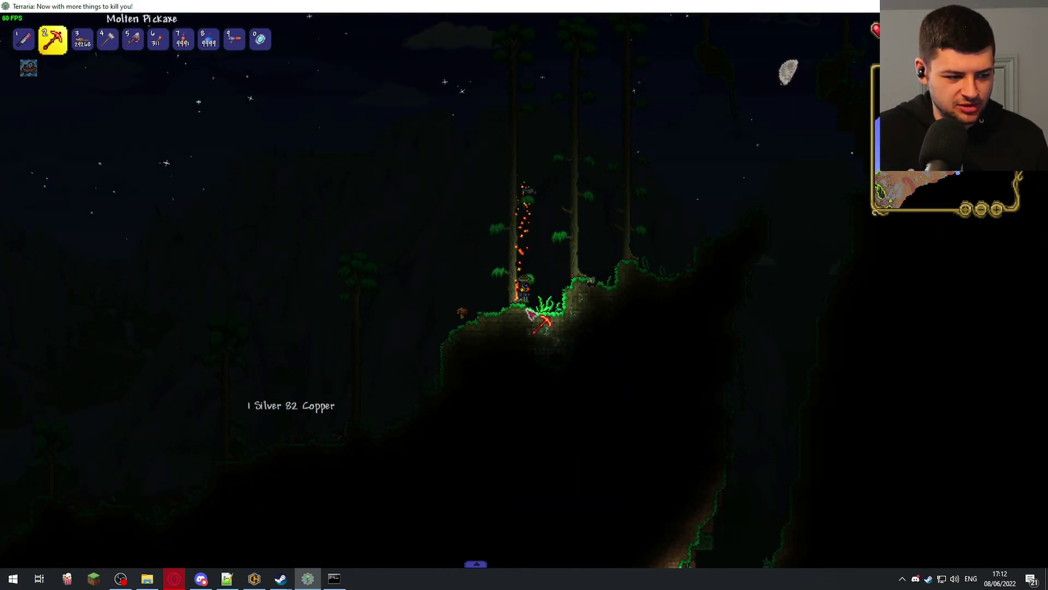
pyautogui.press('space')
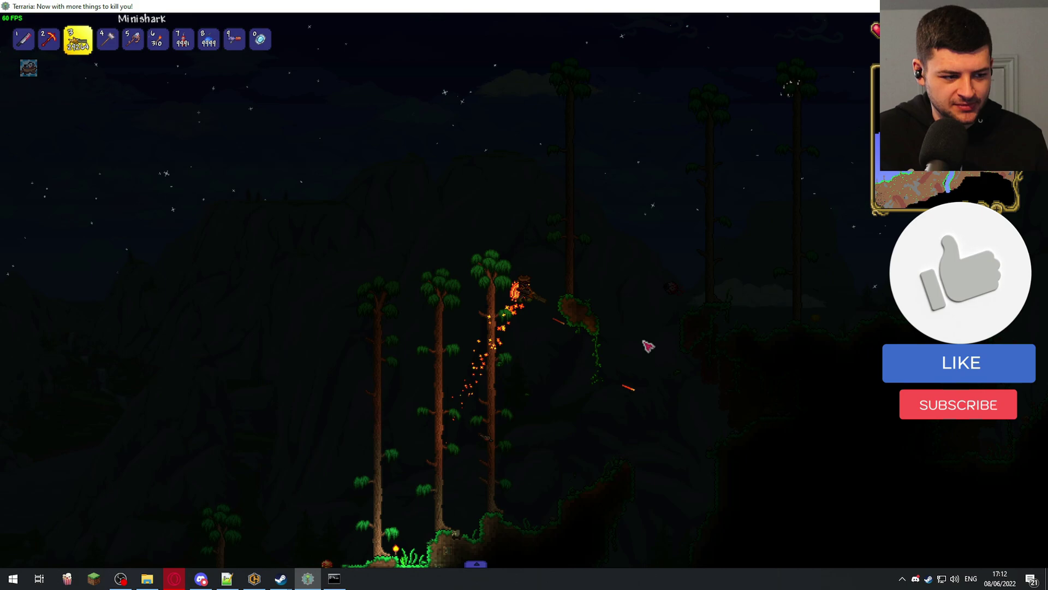
pyautogui.click(516, 376)
pyautogui.click(515, 376)
# - Place two torches on the hillside, then fly up and drift rightward
pyautogui.press('6')
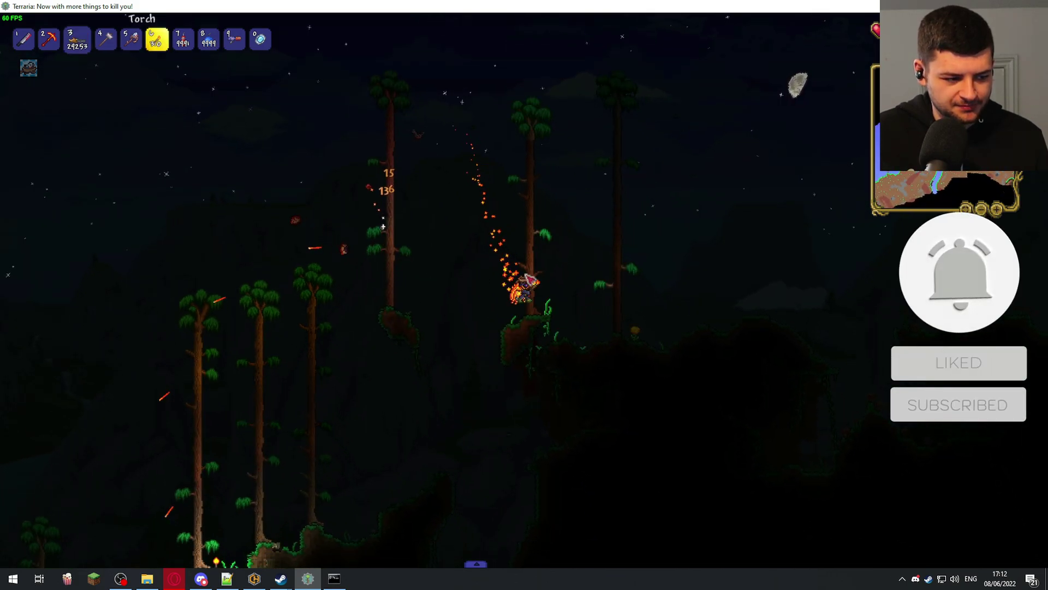
pyautogui.click(524, 306)
pyautogui.press('2')
pyautogui.press('6')
pyautogui.click(544, 316)
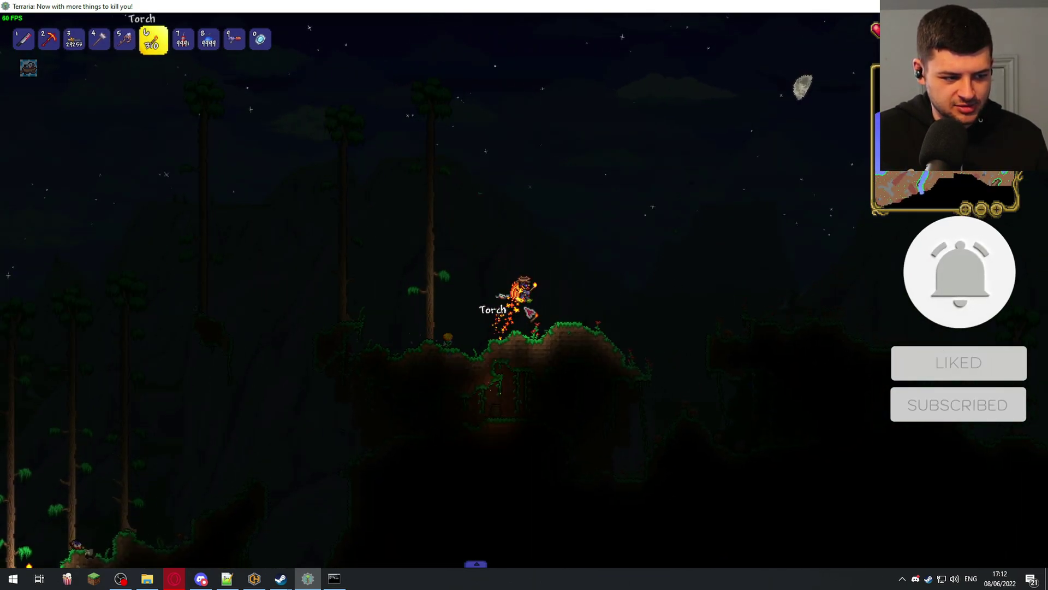
pyautogui.press('2')
pyautogui.press('3')
pyautogui.press('space')
pyautogui.press('d')
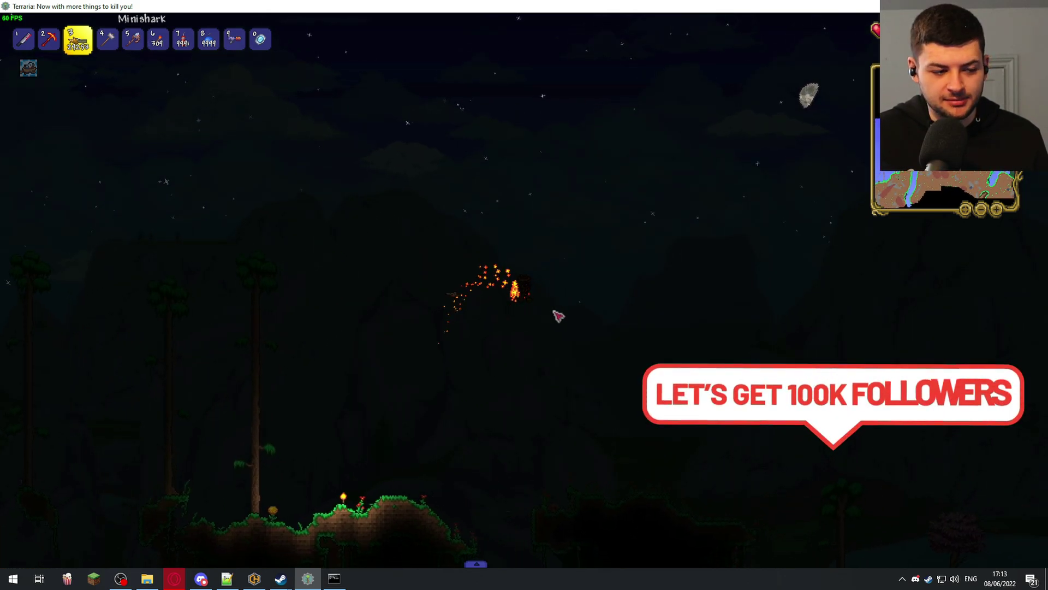
# - Fly on to the beach and place a torch there
pyautogui.press('6')
pyautogui.press('space')
pyautogui.press('0')
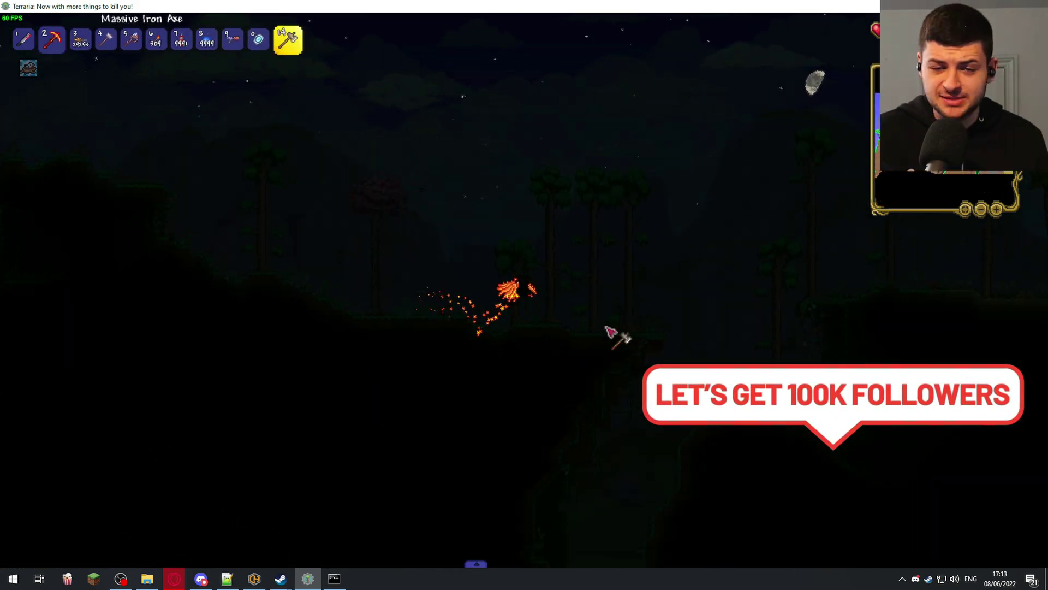
pyautogui.press('6')
pyautogui.press('d')
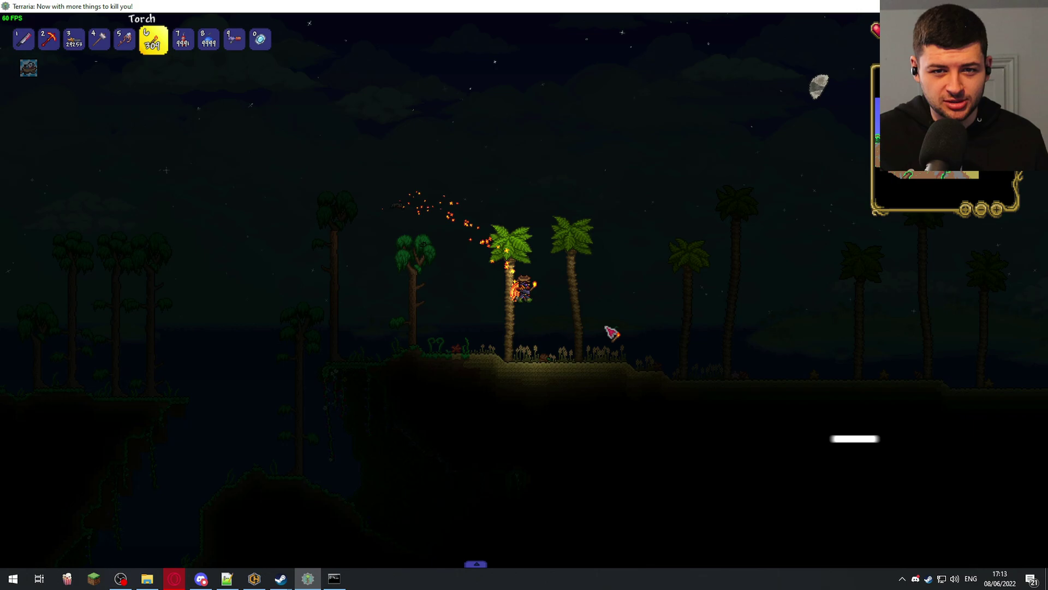
pyautogui.press('2')
pyautogui.press('6')
pyautogui.click(534, 304)
# - Move off the beach and fly upward out over the night-time ocean
pyautogui.press('d')
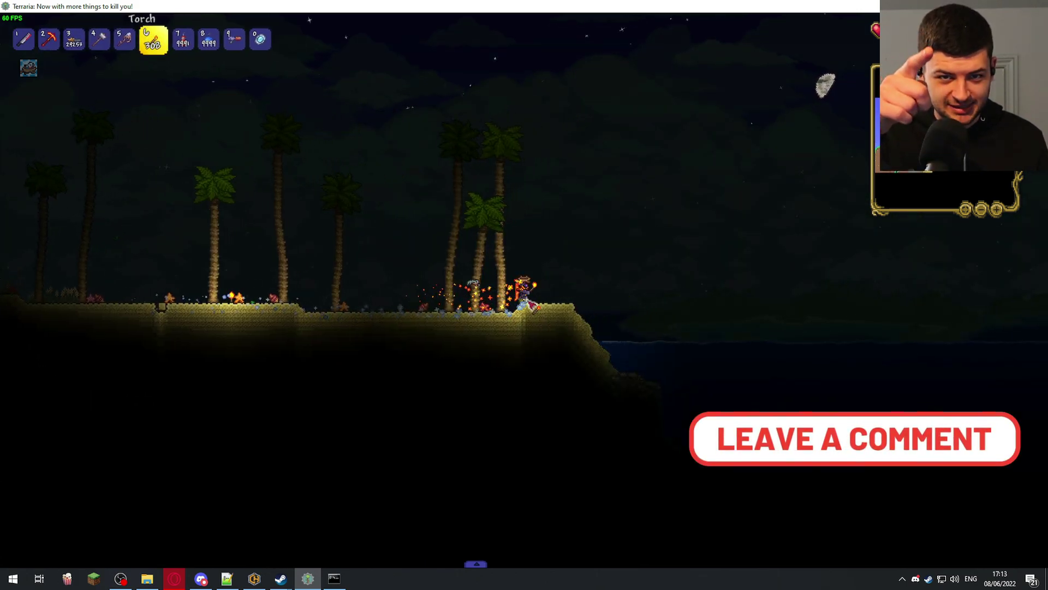
pyautogui.press('0')
pyautogui.press('6')
pyautogui.press('space')
pyautogui.press('space')
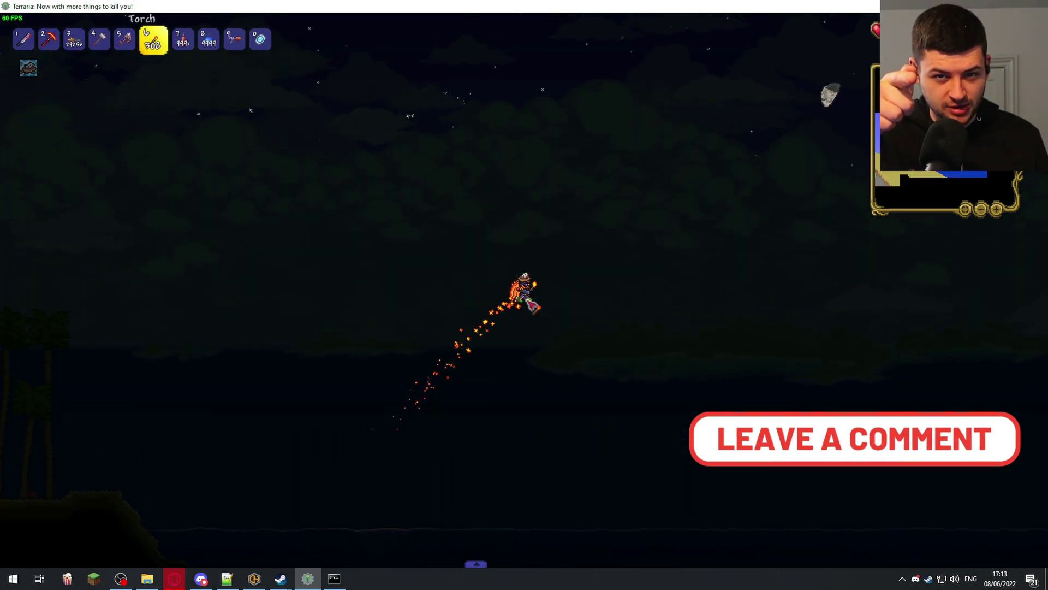
pyautogui.press('space')
pyautogui.press('3')
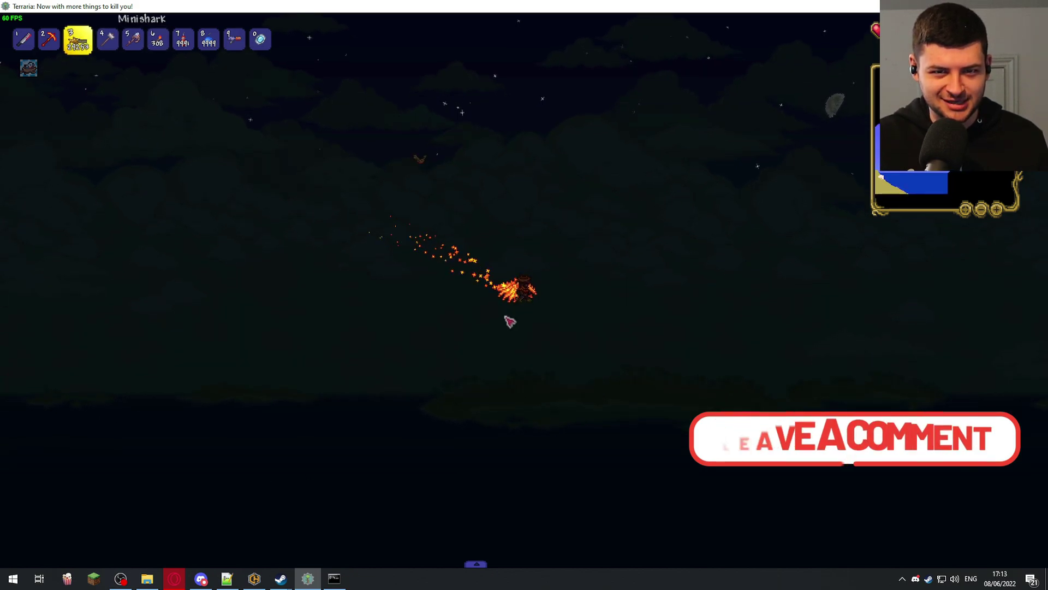